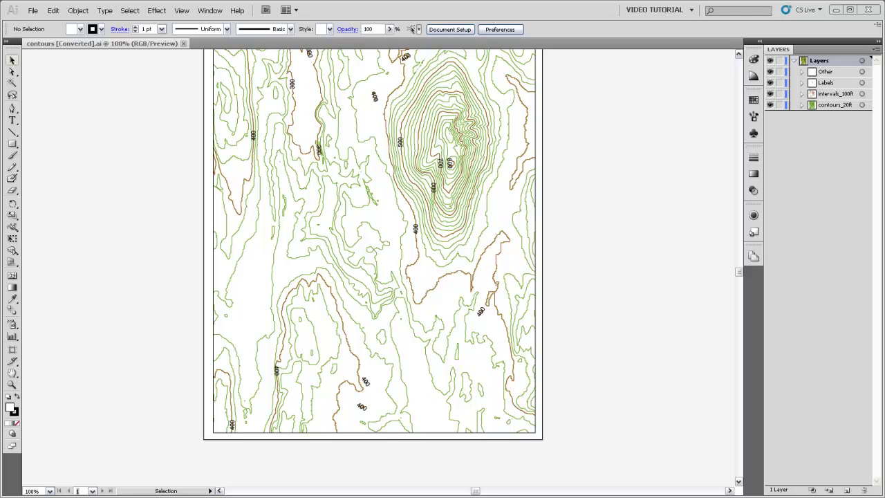
- Zoom deep into a brown and green contour, pan across the lines, then zoom back out to 400%
drag(379, 263, 443, 314)
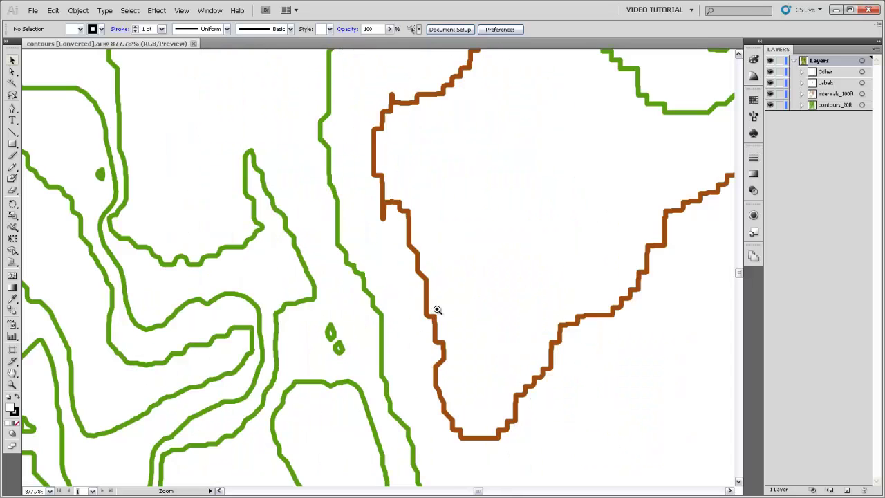
drag(478, 366, 661, 455)
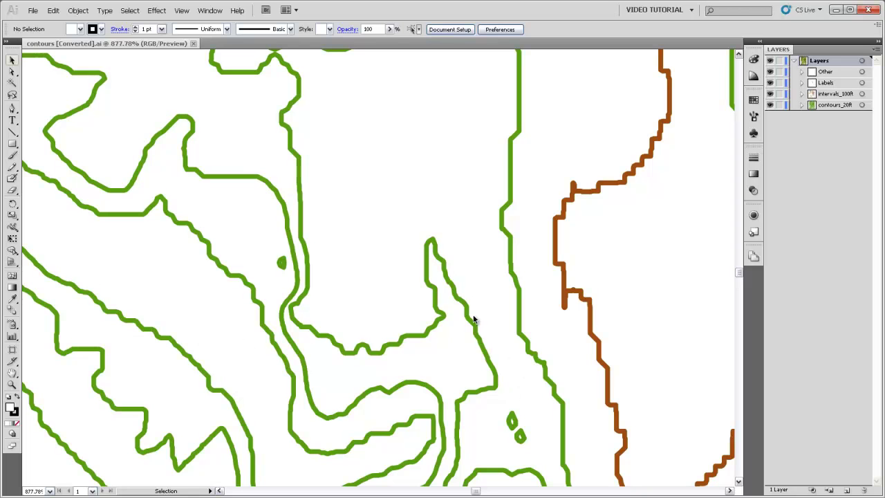
scroll(495, 396, down, 3)
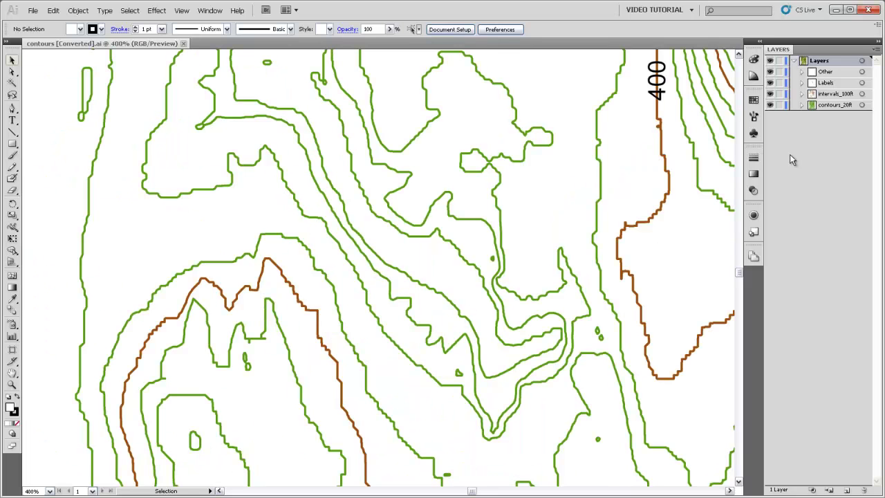
- Release the intervals_100ft contours from their clipping path and ungroup them
click(801, 94)
click(810, 104)
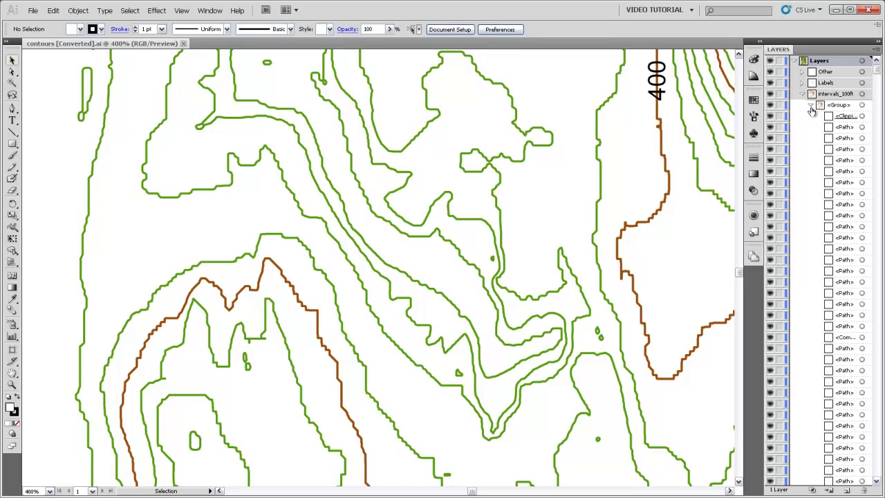
drag(836, 116, 857, 484)
click(862, 105)
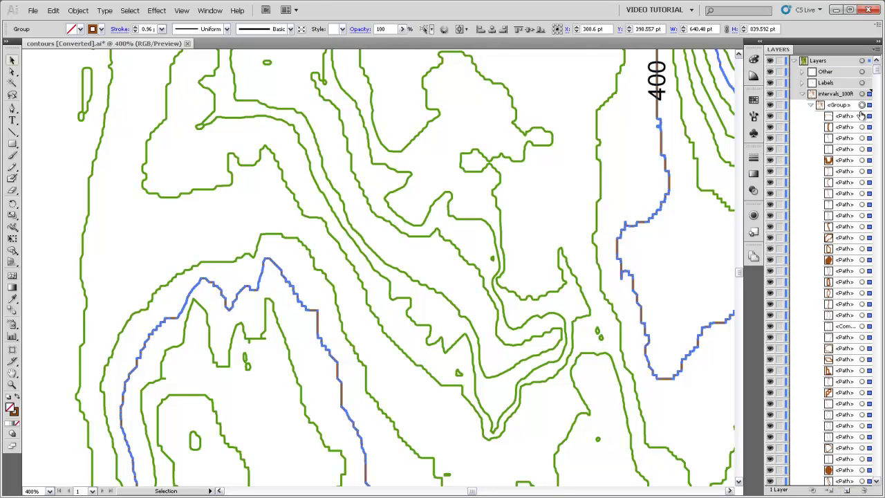
key(ctrl+shift+g)
click(800, 94)
- Release the contours_20ft paths from their clipping path and ungroup them
click(803, 104)
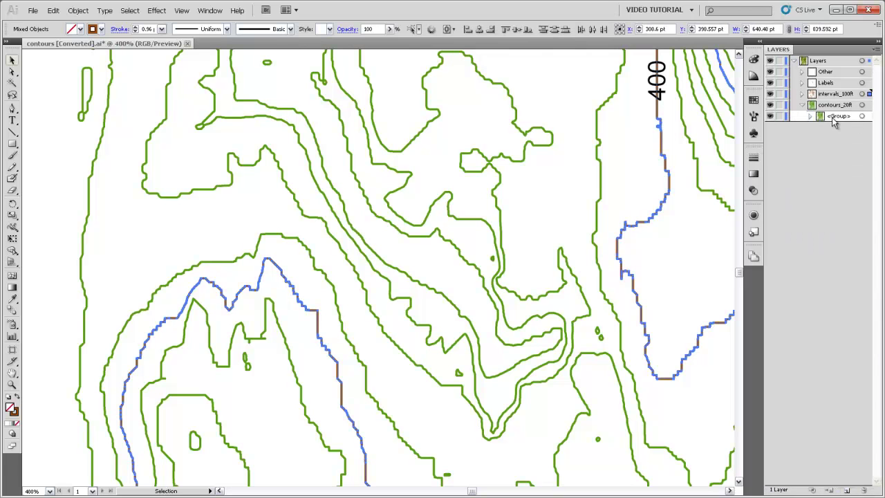
click(811, 116)
drag(848, 129, 838, 95)
click(862, 115)
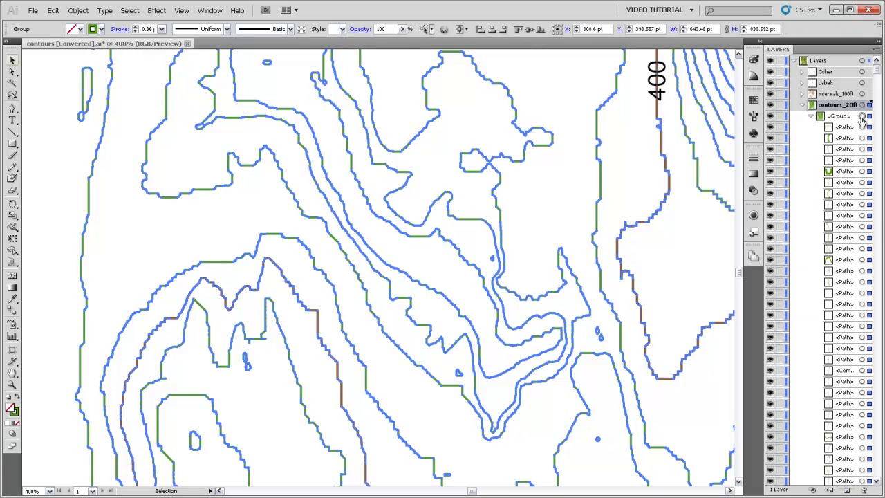
key(ctrl+shift+g)
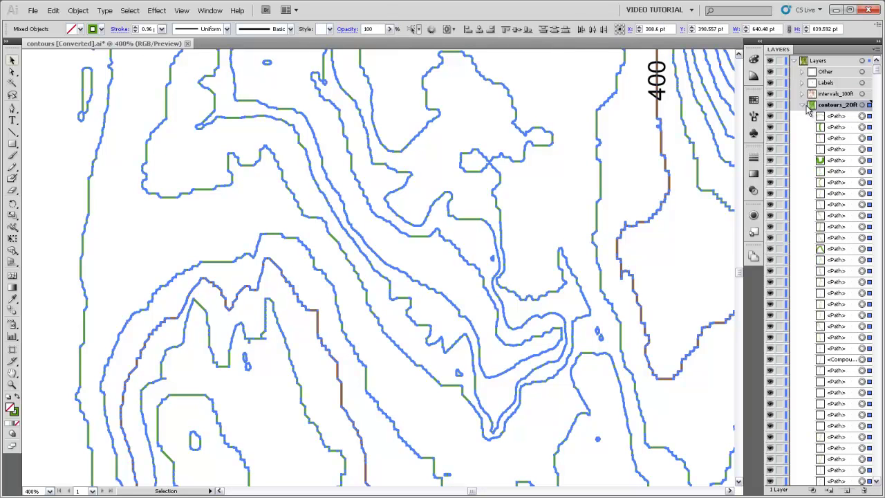
click(804, 105)
- Select all paths in both the intervals_100ft and contours_20ft layers
click(862, 93)
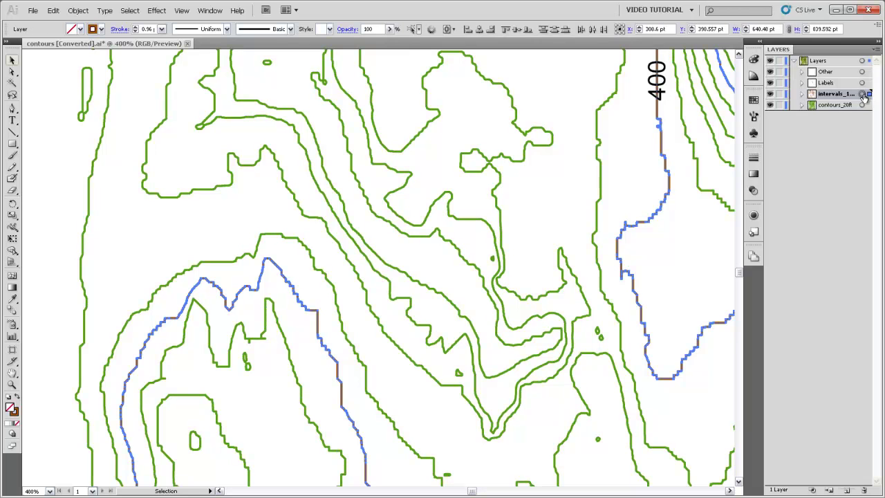
shift+click(861, 105)
click(129, 10)
- Simplify all contour paths with live preview, settling on 92% Curve Precision
mouse_move(79, 11)
mouse_move(96, 195)
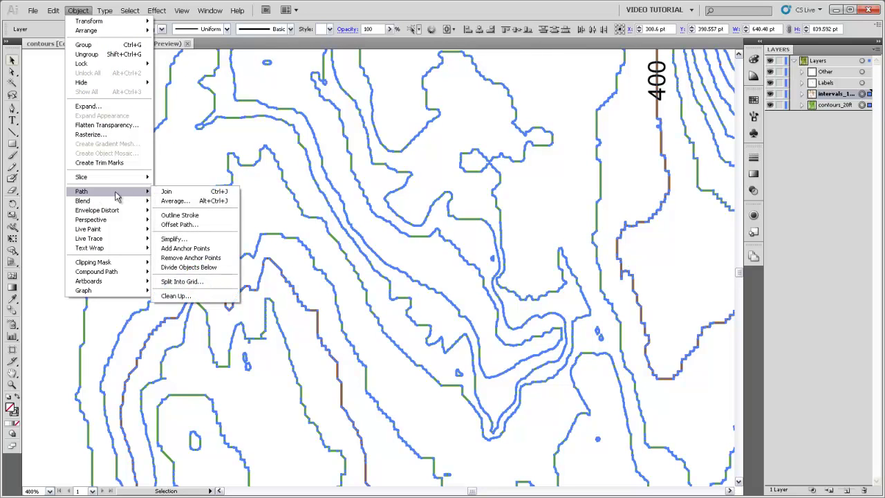
click(197, 240)
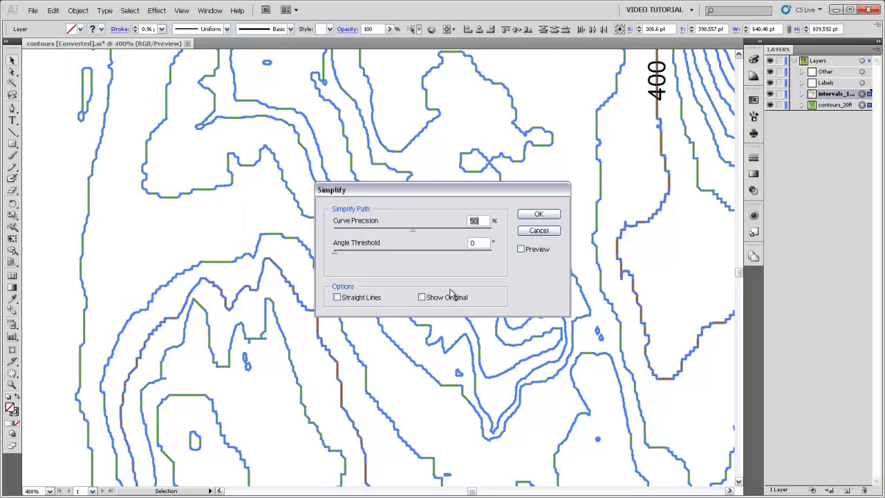
click(521, 249)
drag(410, 235, 477, 236)
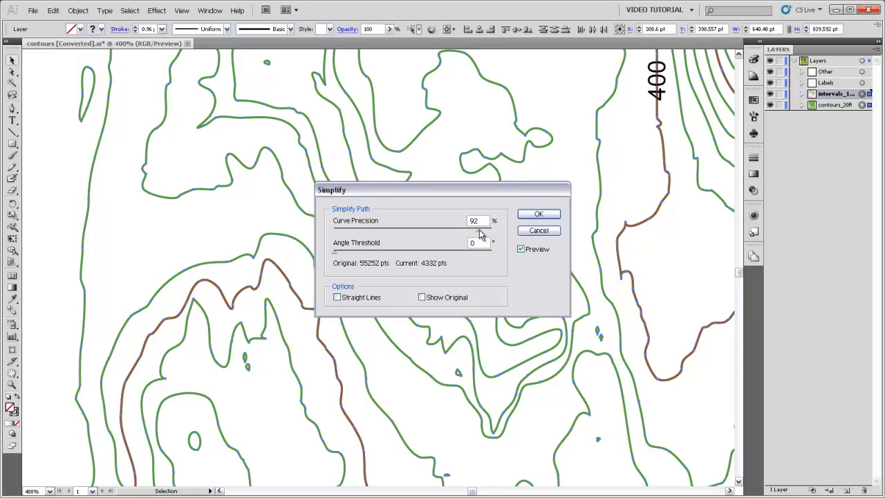
drag(480, 234, 477, 235)
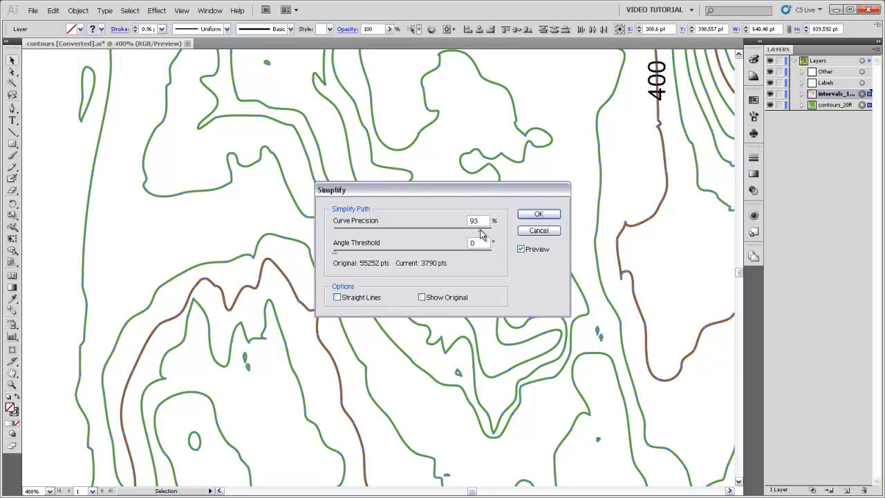
drag(482, 235, 477, 234)
click(538, 215)
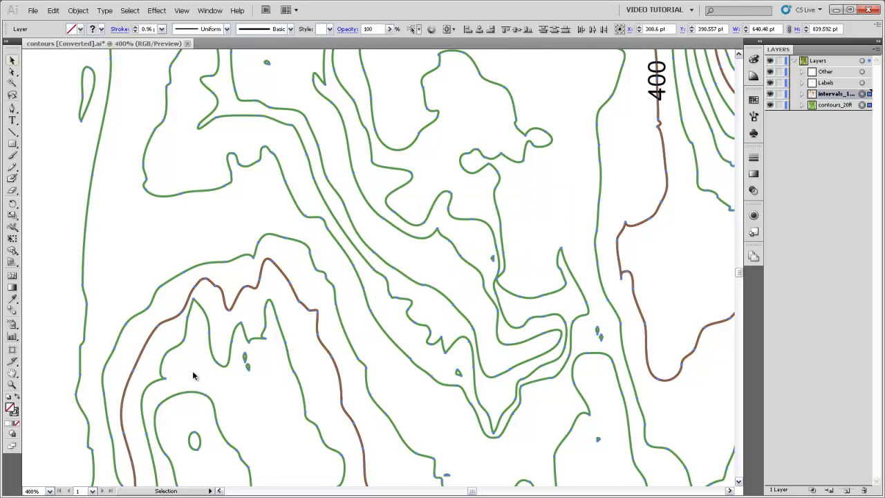
- Pick a single contour near the centre and smooth its tip and another kinked stretch
key(a)
click(512, 279)
click(503, 280)
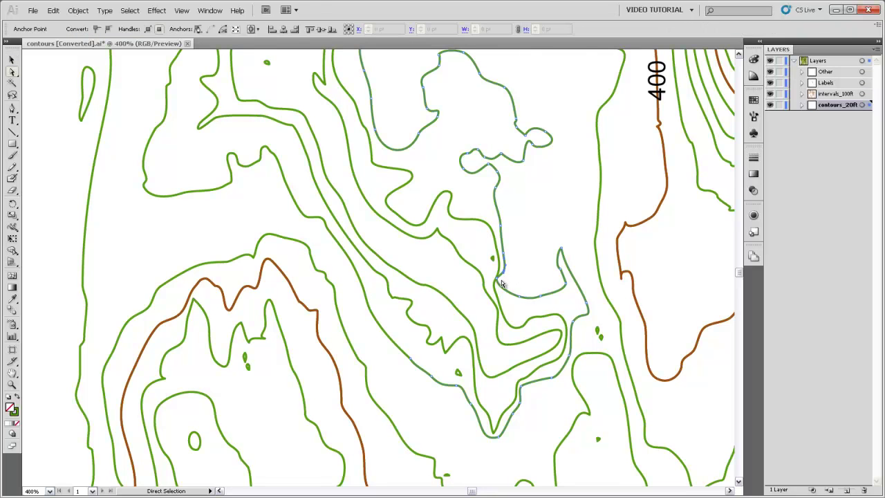
drag(522, 294, 520, 298)
drag(12, 167, 42, 182)
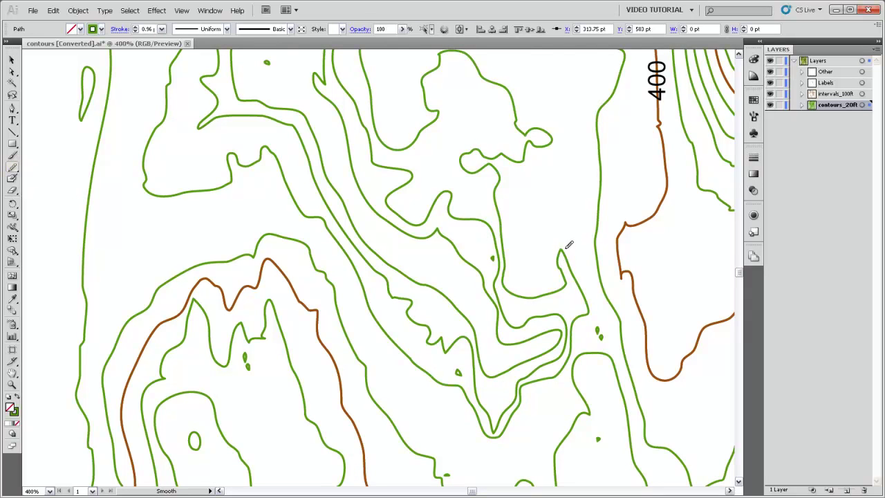
drag(563, 265, 565, 261)
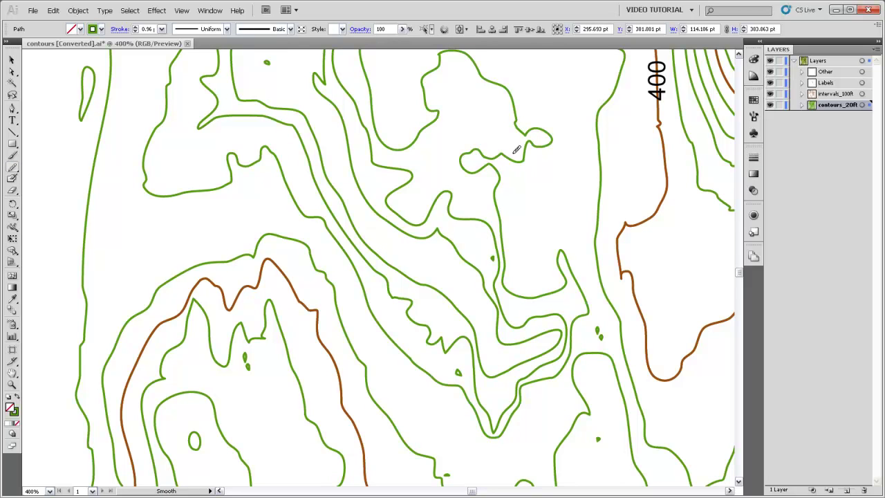
mouse_move(516, 129)
mouse_down()
mouse_move(507, 85)
mouse_move(450, 74)
mouse_move(466, 134)
mouse_move(460, 123)
mouse_move(450, 150)
mouse_move(458, 190)
mouse_move(458, 182)
mouse_move(504, 238)
mouse_up()
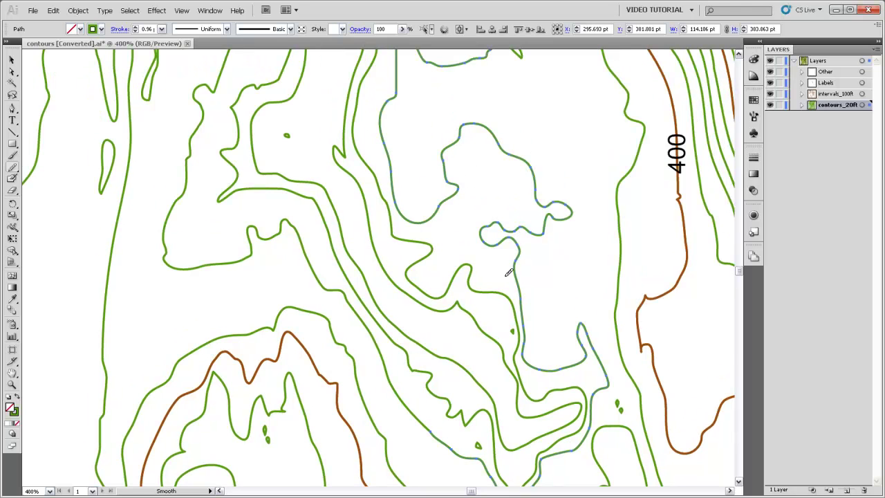
- Smooth the kinks along the long central contour and its left neighbour
ctrl+click(449, 305)
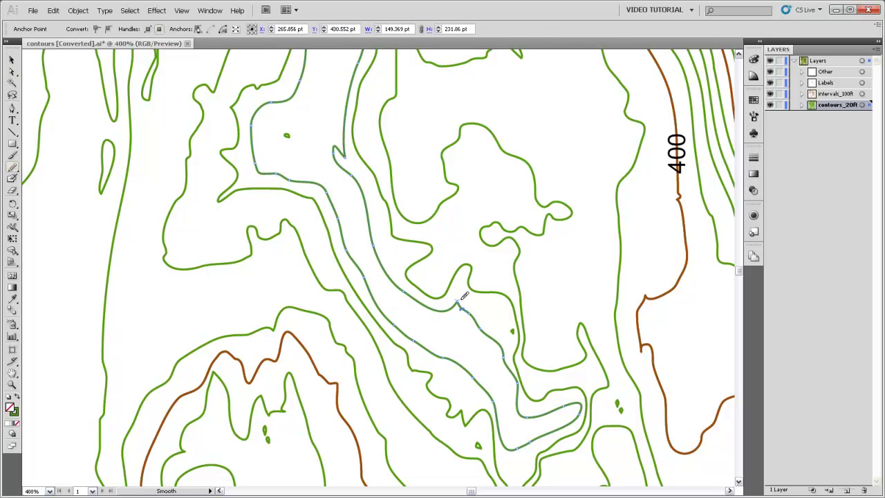
mouse_move(465, 298)
mouse_down()
mouse_move(449, 300)
mouse_move(467, 303)
mouse_move(493, 338)
mouse_up()
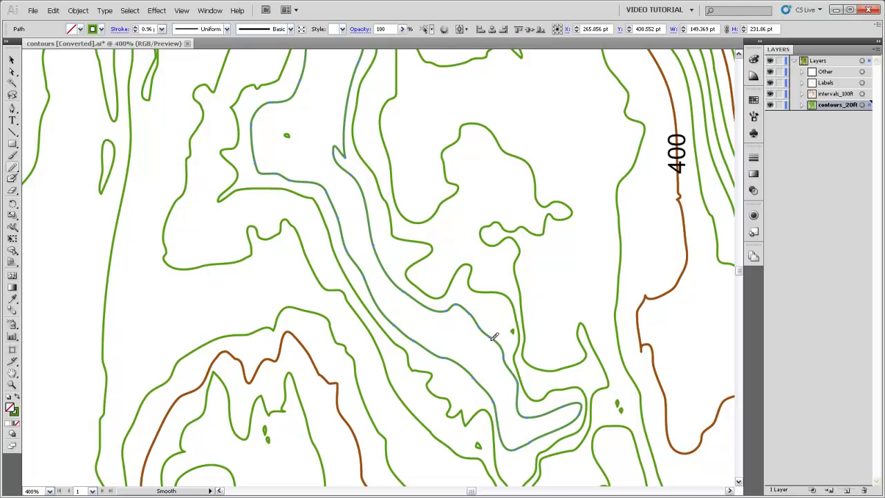
ctrl+click(423, 372)
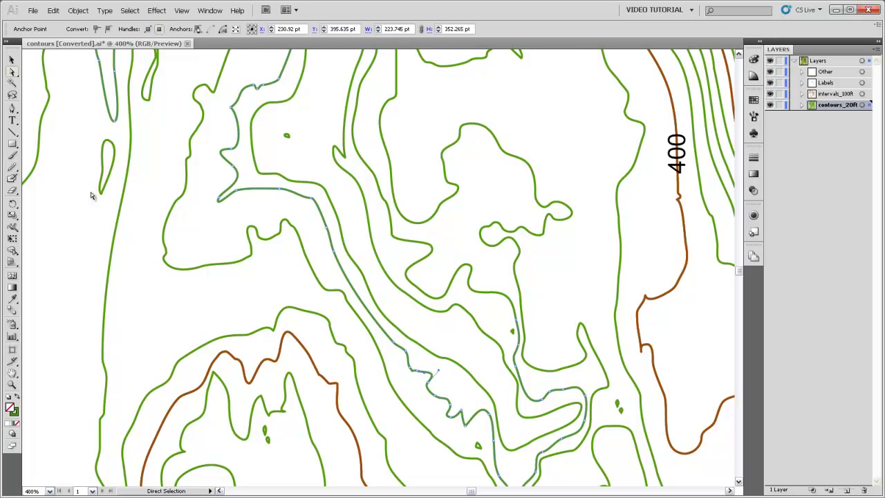
mouse_move(415, 367)
mouse_down()
mouse_move(421, 351)
mouse_move(467, 424)
mouse_move(485, 417)
mouse_move(467, 419)
mouse_up()
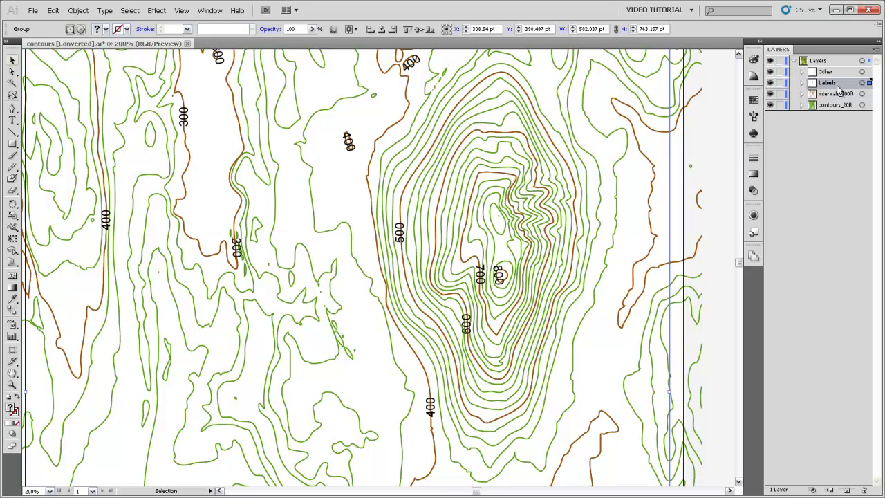
- Delete the clipping path in Labels > intervals and ungroup the elevation label texts
click(802, 82)
click(811, 93)
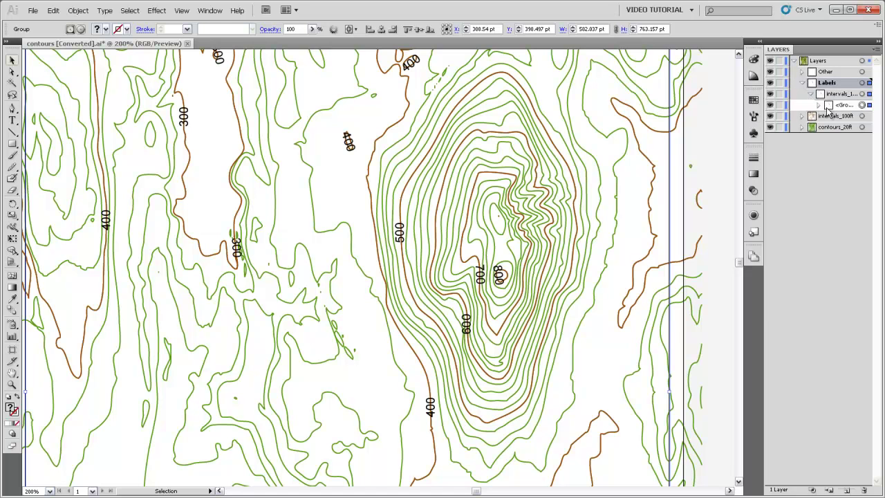
click(818, 106)
click(847, 116)
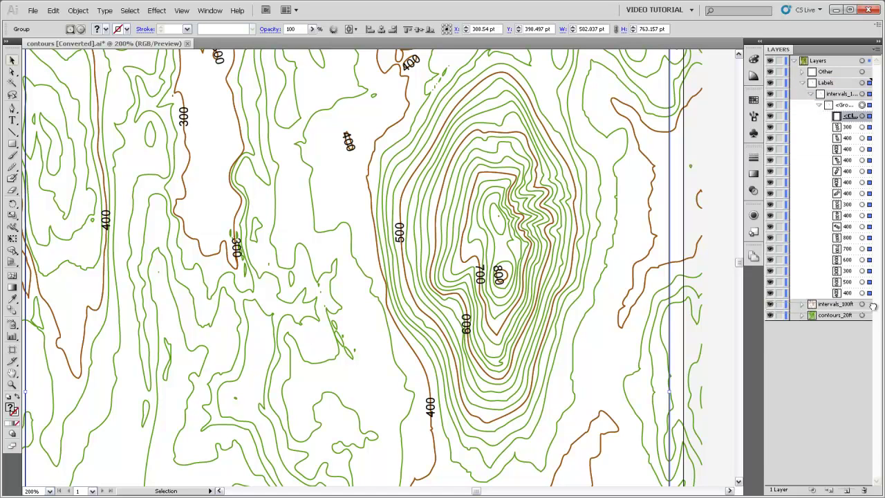
click(864, 489)
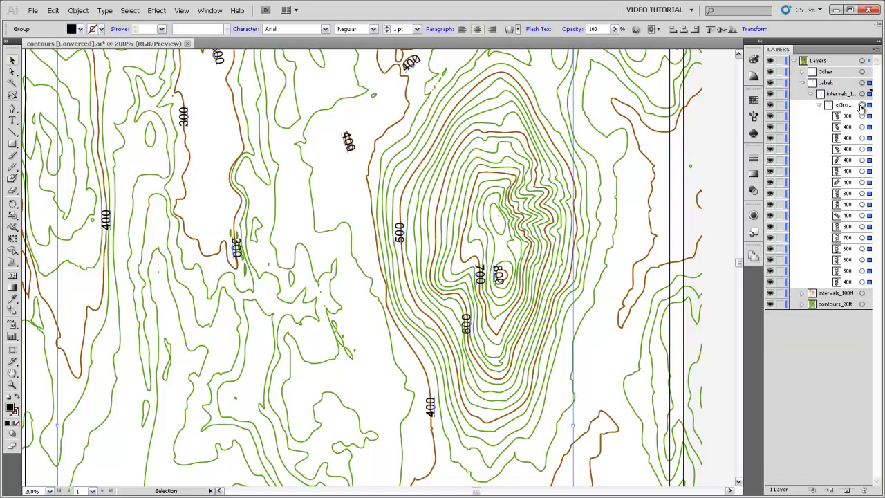
key(shift+ctrl+g)
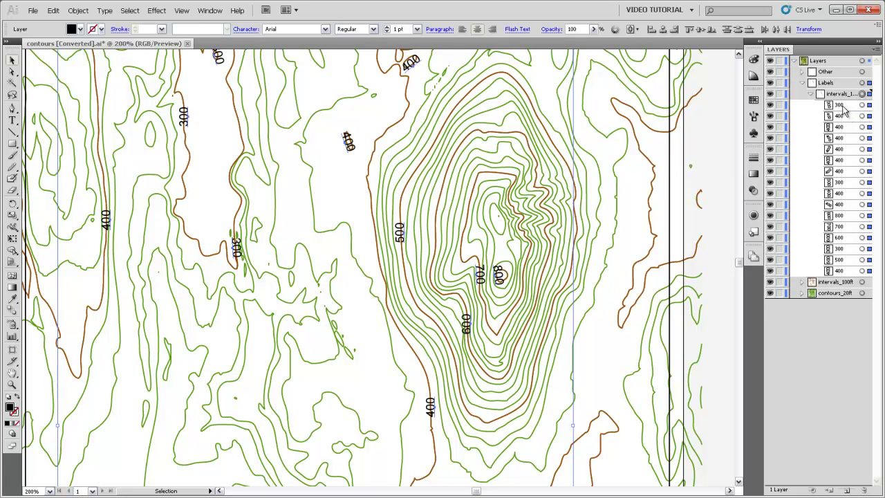
- Move the 400 label onto the upper contour and adjust the 500 label to match the others
click(361, 191)
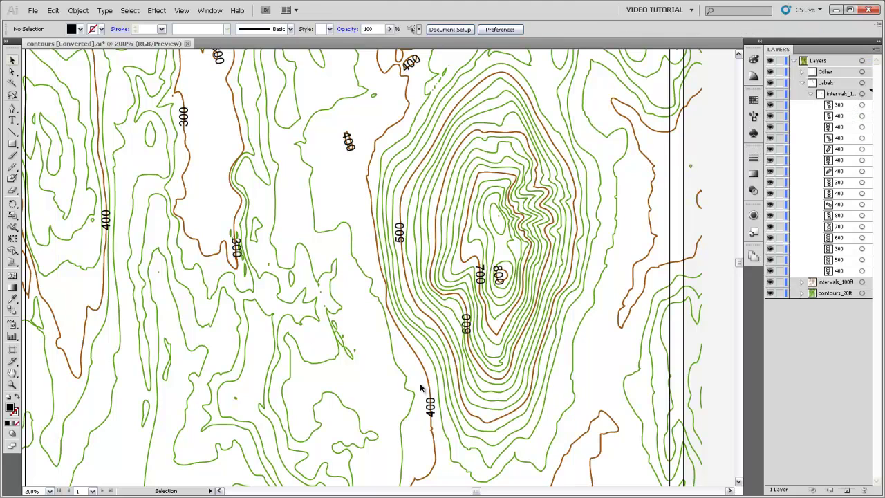
click(431, 408)
drag(432, 411, 397, 124)
key(a)
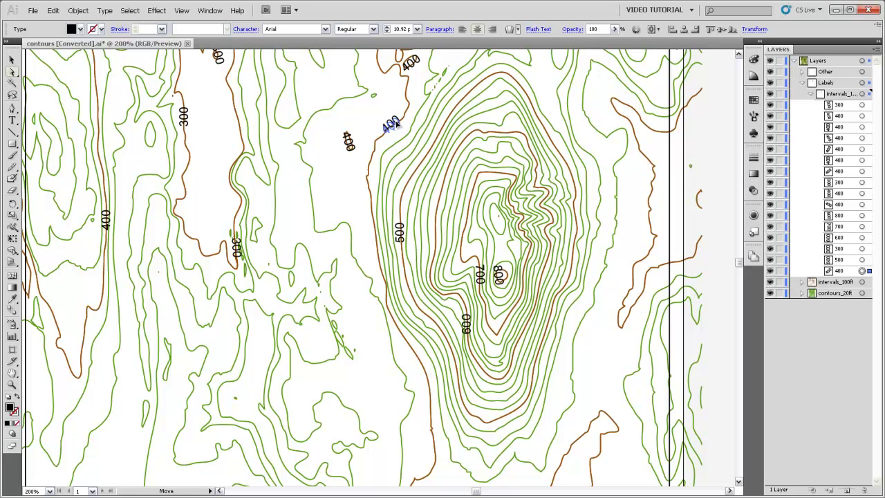
click(401, 235)
key(r)
key(v)
drag(406, 222, 419, 165)
key(v)
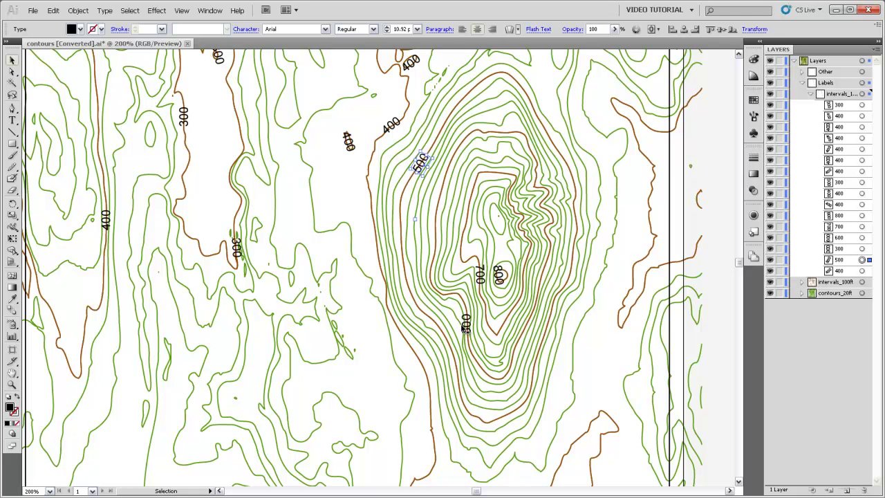
- Move the 600 and 700 labels onto their contour lines and rotate them to follow
click(468, 325)
drag(469, 327, 445, 191)
key(r)
key(v)
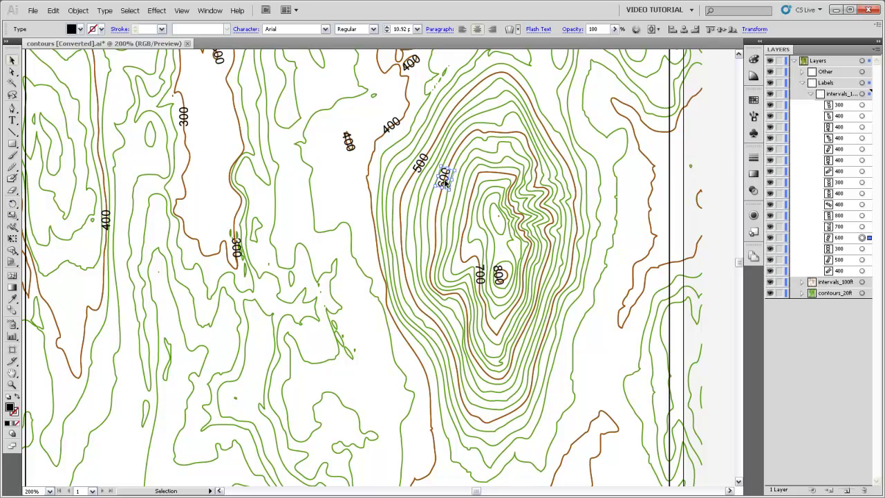
click(480, 277)
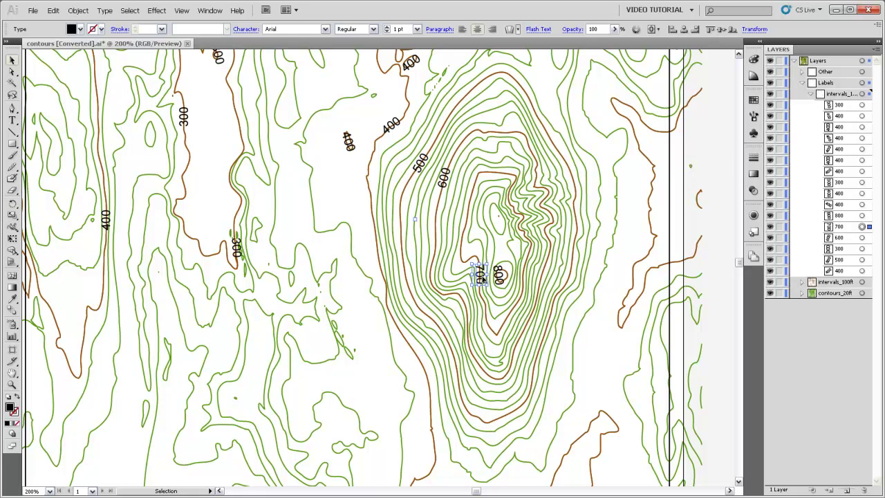
drag(480, 276, 474, 208)
key(r)
key(v)
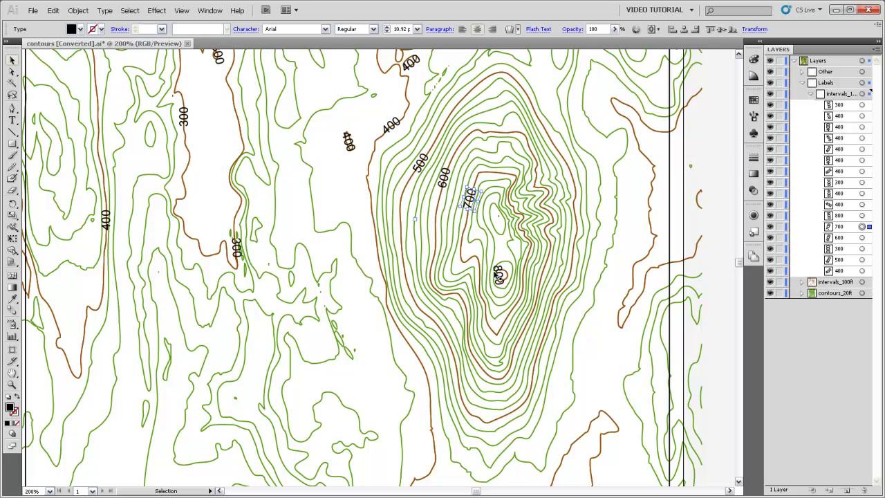
- Rotate the 800 label along its contour, then deselect
click(498, 275)
key(r)
mouse_move(505, 275)
mouse_down()
mouse_move(500, 285)
mouse_move(514, 265)
mouse_move(510, 276)
mouse_up()
key(v)
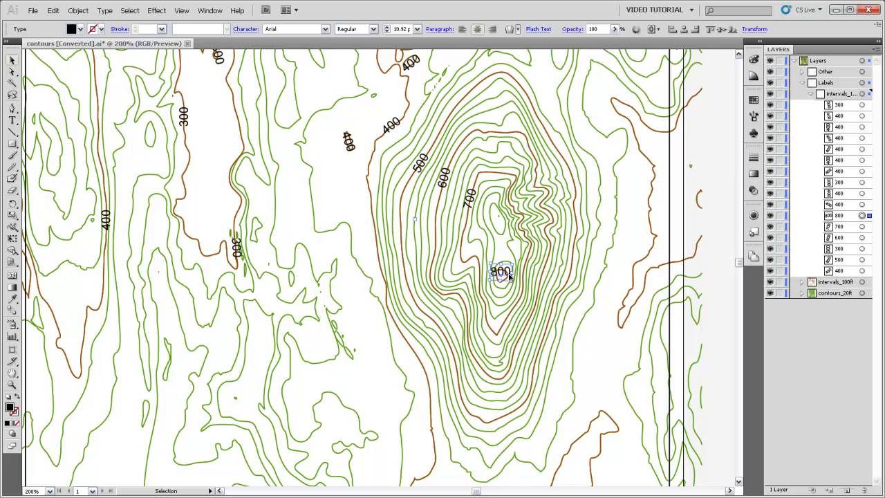
click(593, 338)
scroll(544, 315, up, 3)
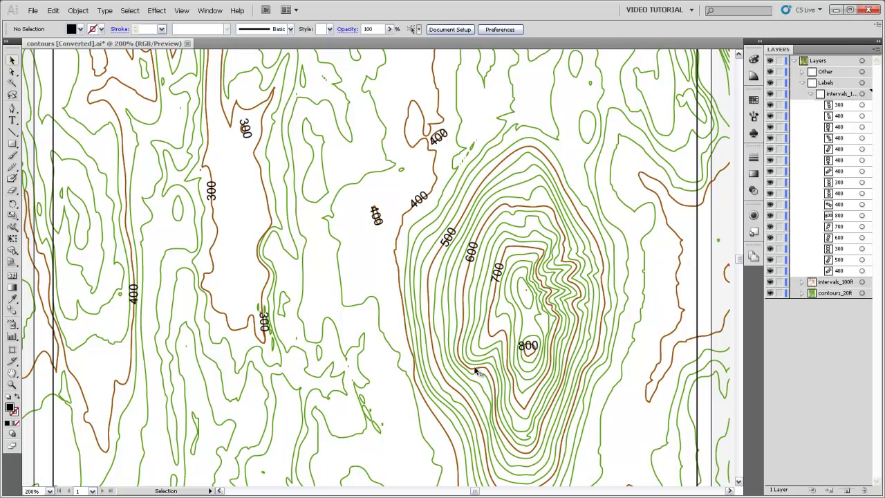
- Set all labels in the intervals sublayer to 11 pt in the Character panel
click(863, 95)
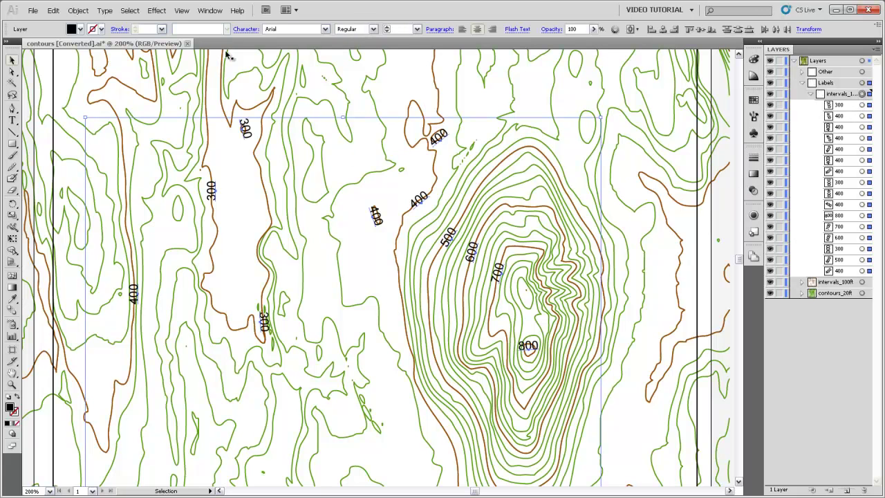
click(210, 10)
mouse_move(212, 333)
click(382, 334)
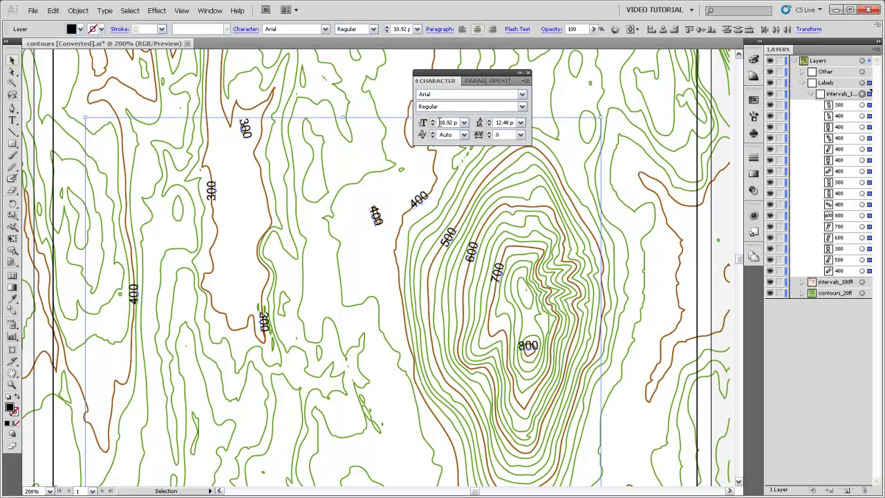
click(442, 122)
text(11)
key(Return)
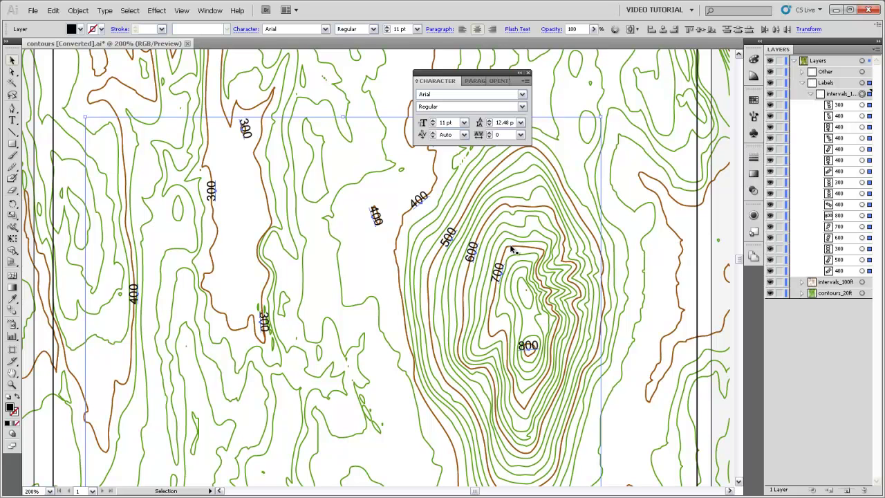
- Fill the labels with the brown index-contour colour and no stroke, then deselect
key(i)
click(515, 244)
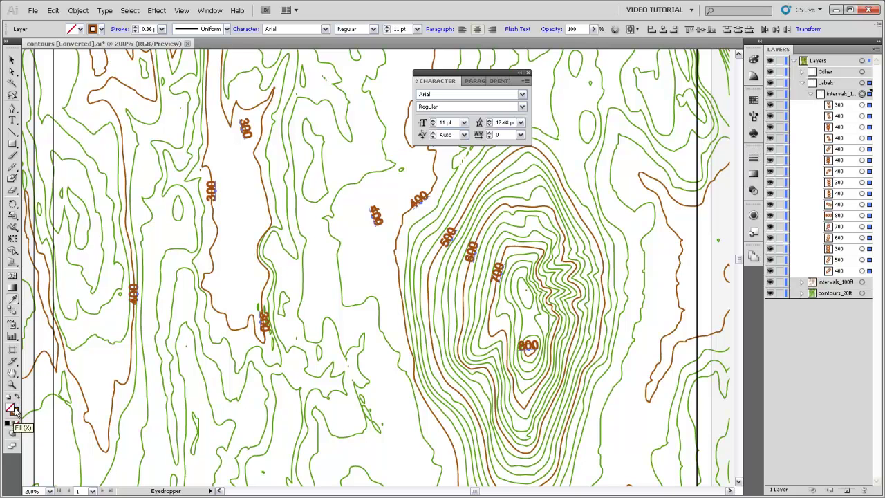
click(17, 399)
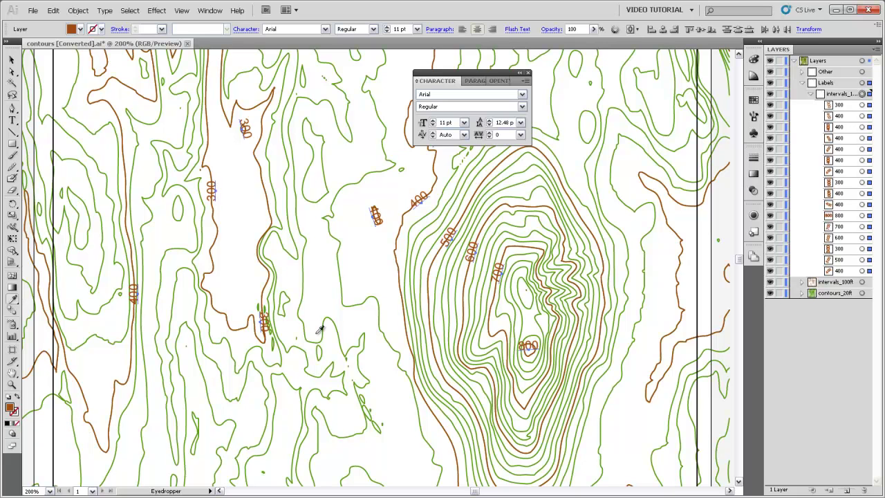
click(12, 62)
click(354, 249)
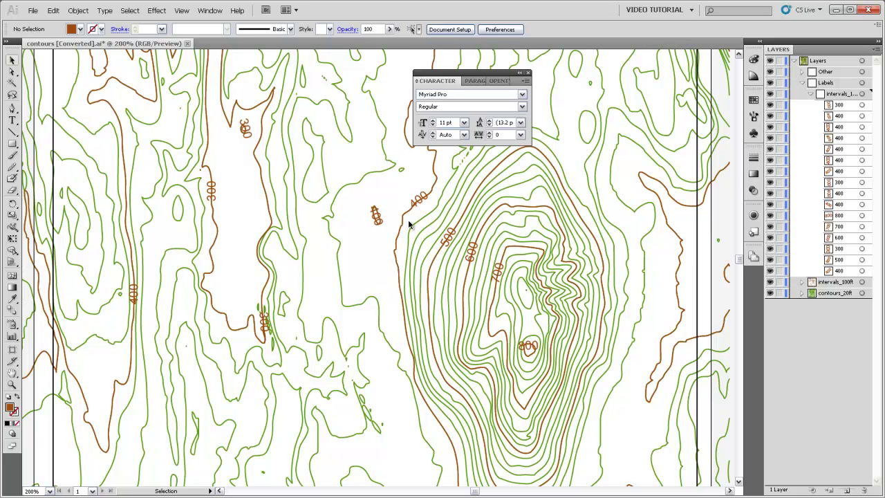
- Collapse the intervals labels sublayer and duplicate it onto Create New Layer
click(862, 95)
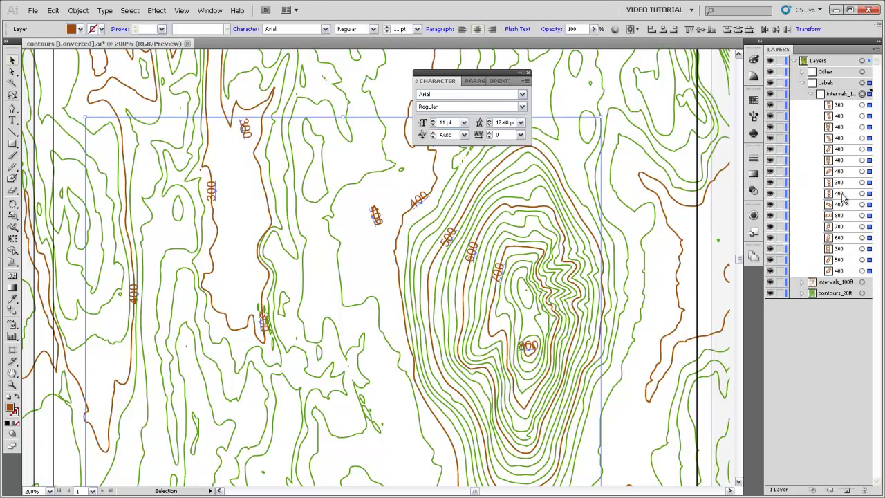
click(812, 94)
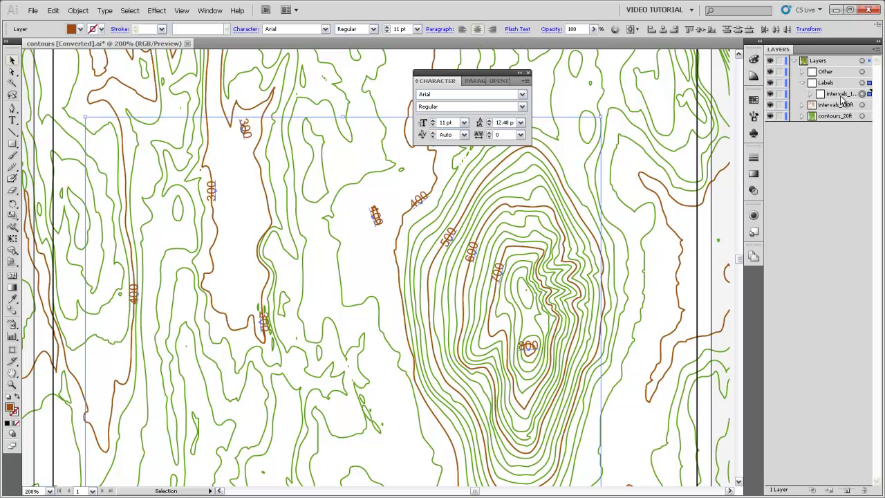
click(842, 94)
drag(819, 464, 848, 490)
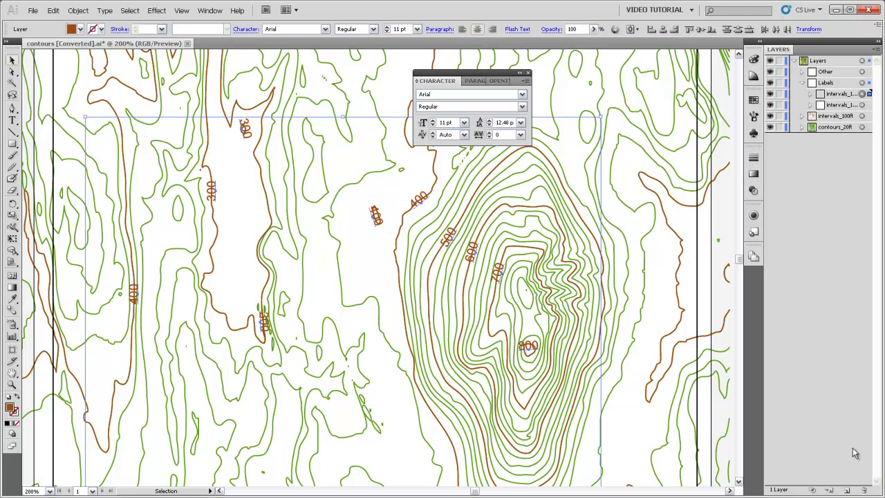
- Lock the lower intervals label sublayer copy and collapse its listing
click(811, 104)
click(812, 95)
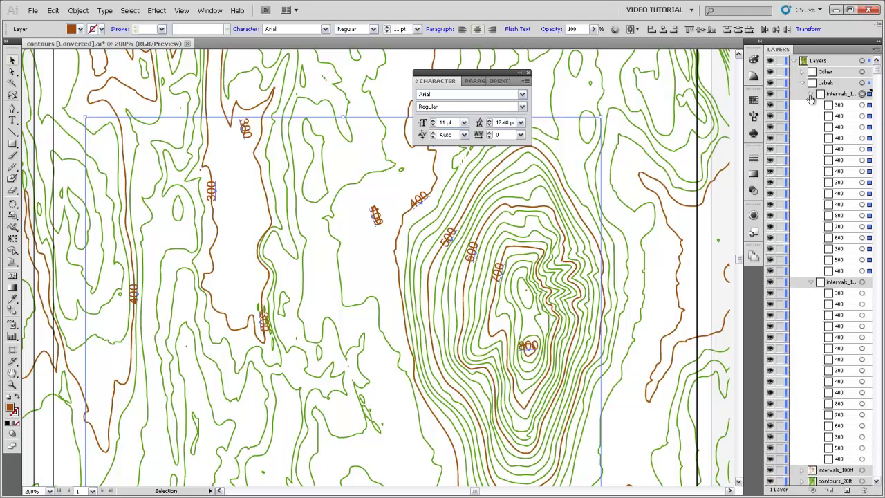
click(779, 283)
click(810, 282)
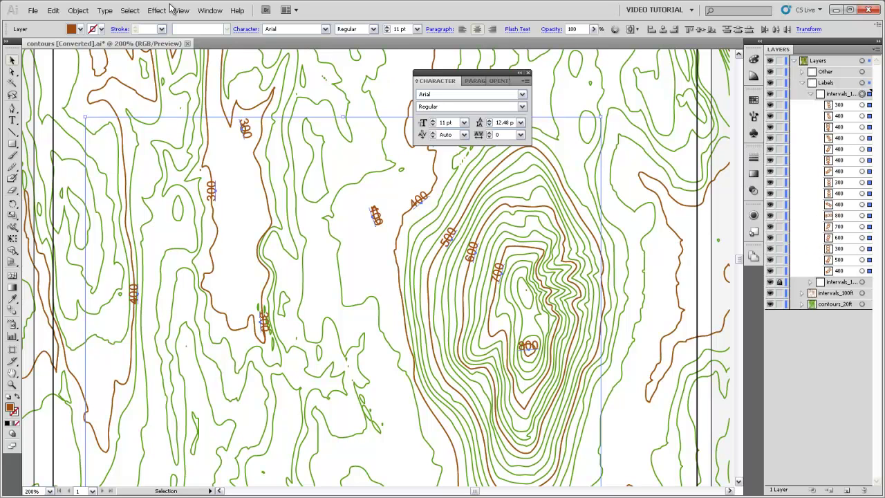
- Expand the unlocked labels to outlines with Object > Expand, then zoom onto labels 500–700
click(75, 11)
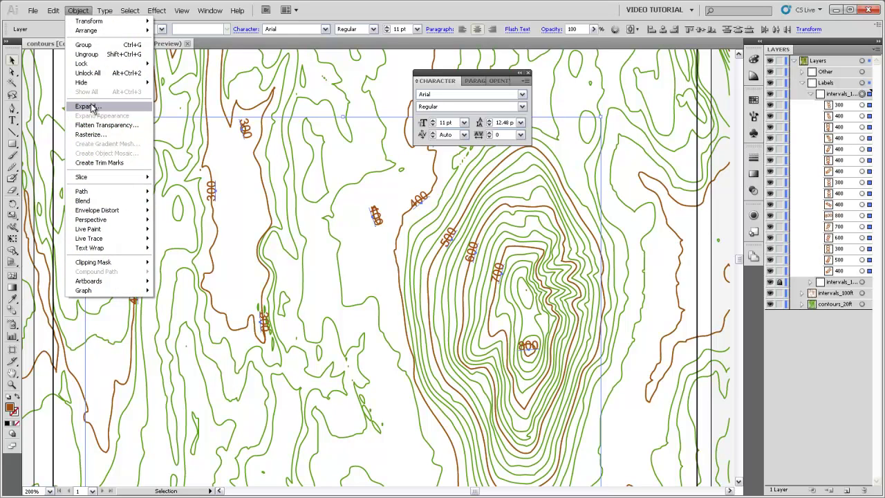
click(91, 105)
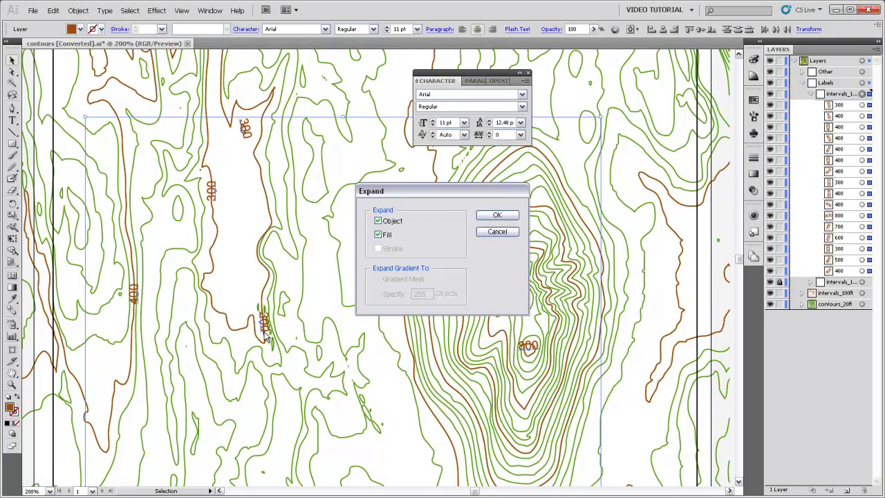
click(501, 217)
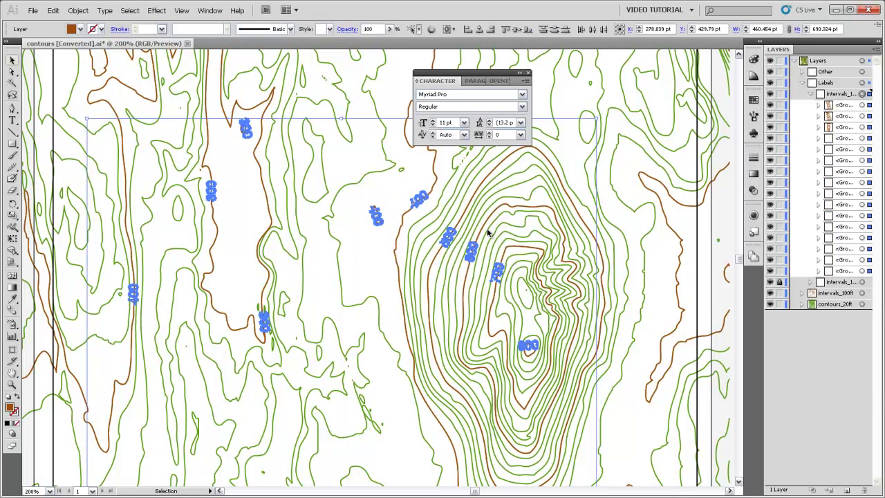
drag(435, 224, 489, 278)
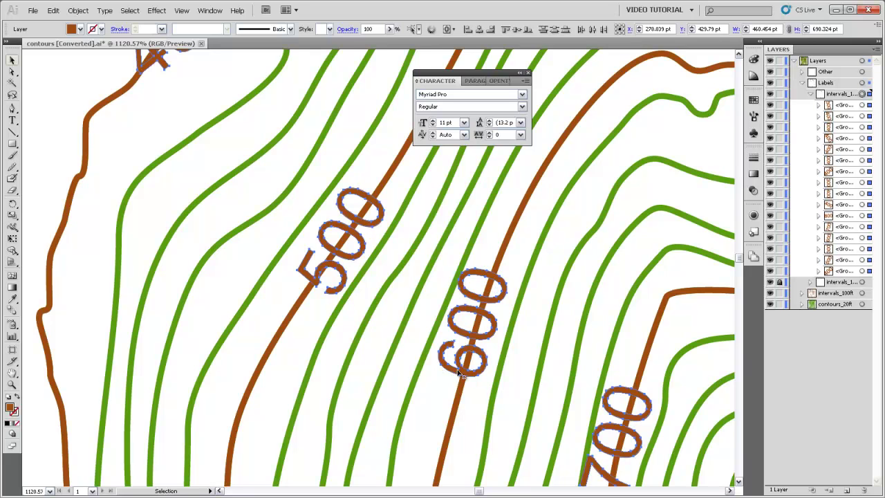
- Apply a 2 pt Miter-join offset path around each outlined label, previewing the brown halos first
click(78, 10)
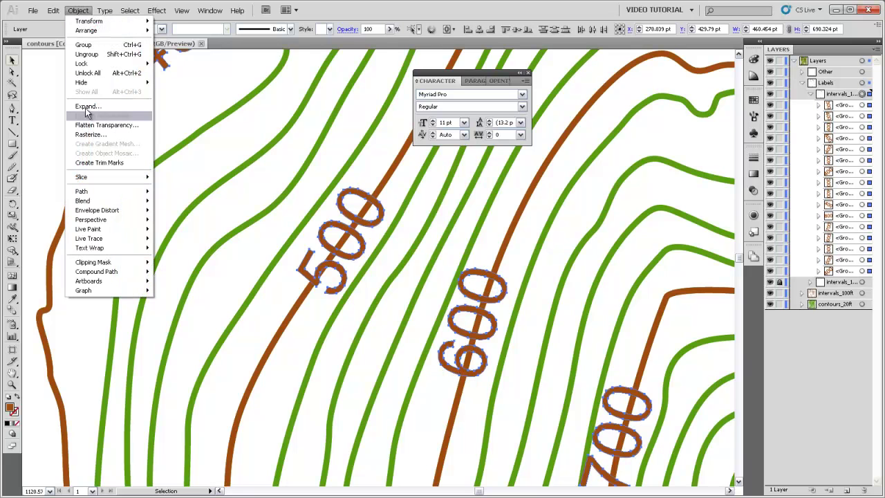
mouse_move(102, 198)
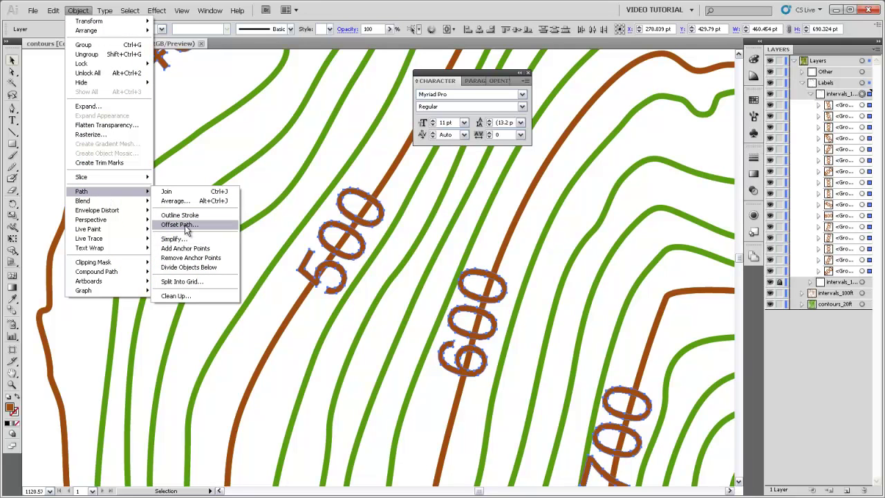
click(183, 226)
drag(402, 219, 484, 218)
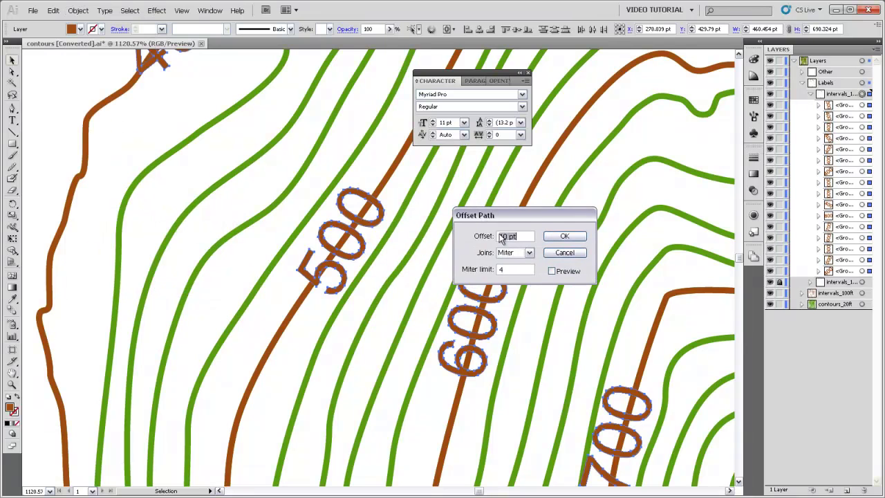
click(556, 272)
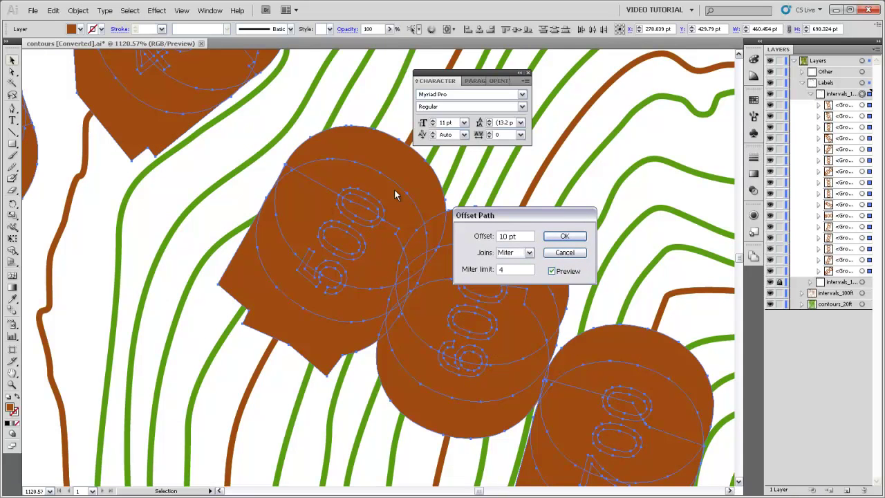
drag(525, 236, 498, 238)
text(2)
key(Tab)
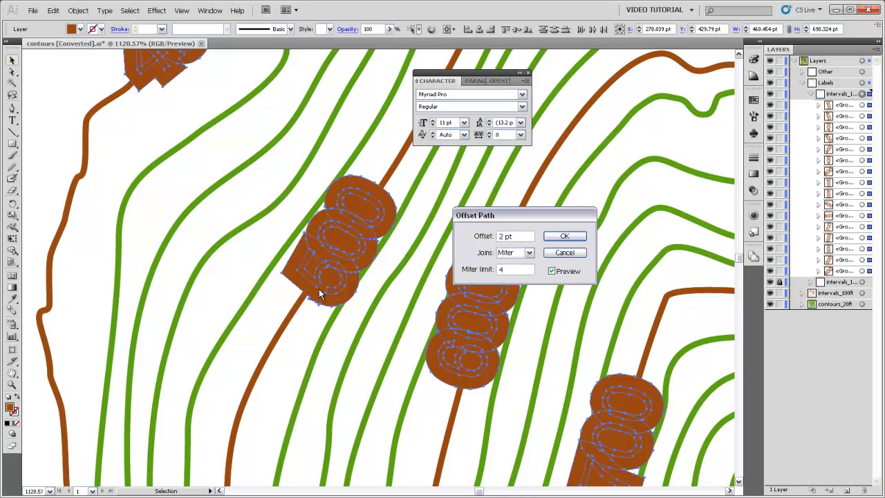
click(564, 237)
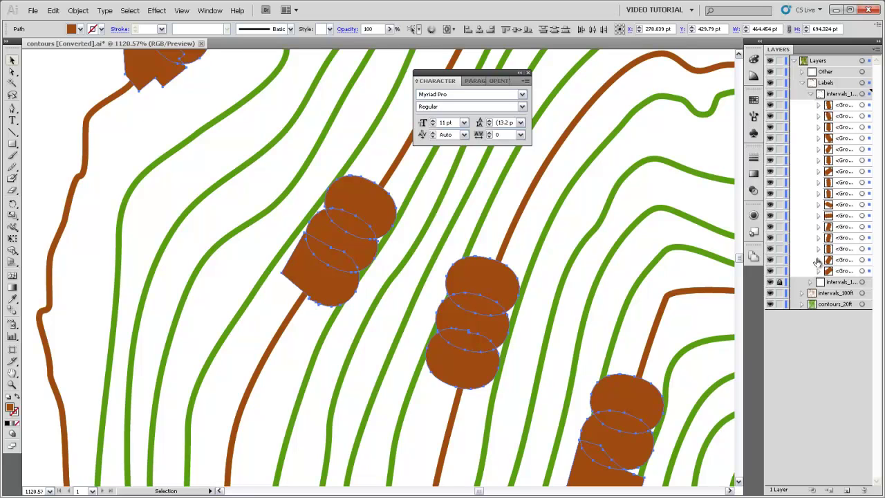
- Ungroup all the label groups in the sublayer into separate paths
click(862, 94)
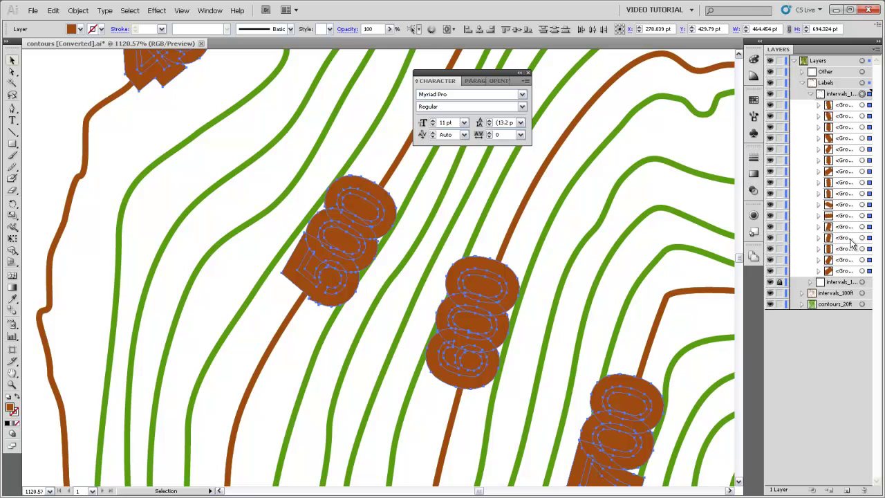
key(ctrl+shift+g)
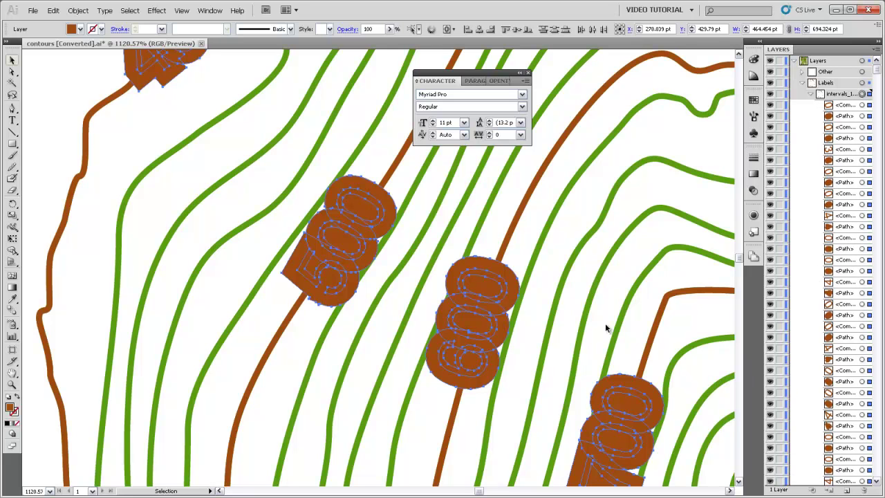
drag(877, 73, 879, 480)
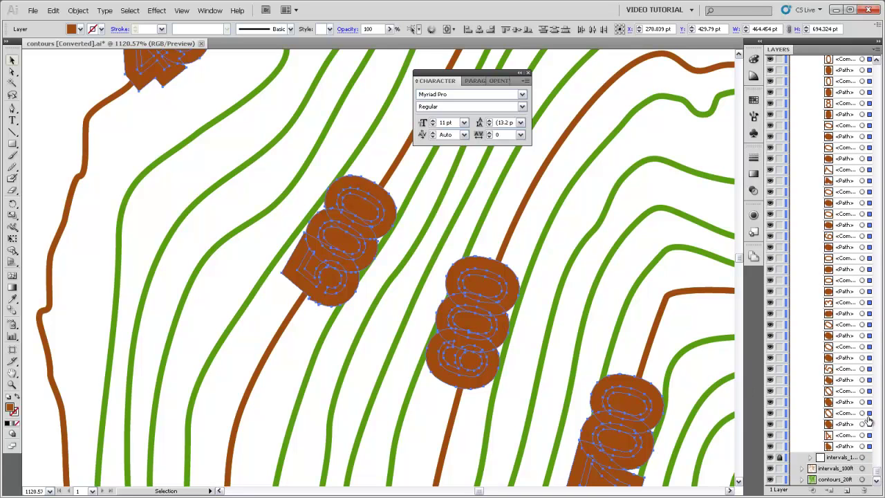
drag(878, 477, 877, 63)
- Unite the label outlines with Pathfinder and ungroup the merged shapes into separate paths
click(220, 10)
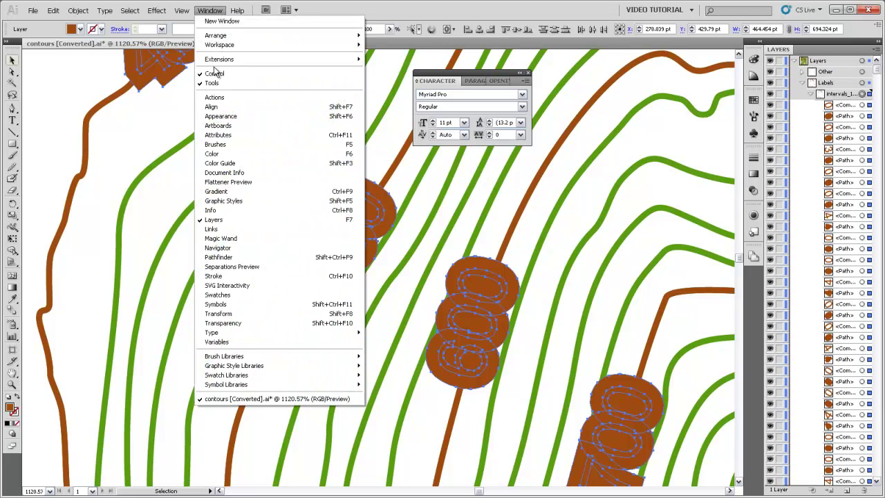
click(225, 257)
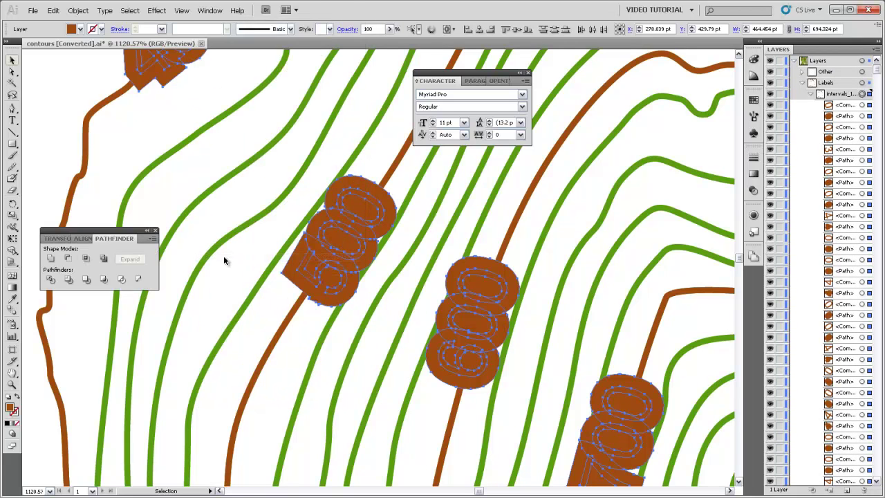
click(50, 258)
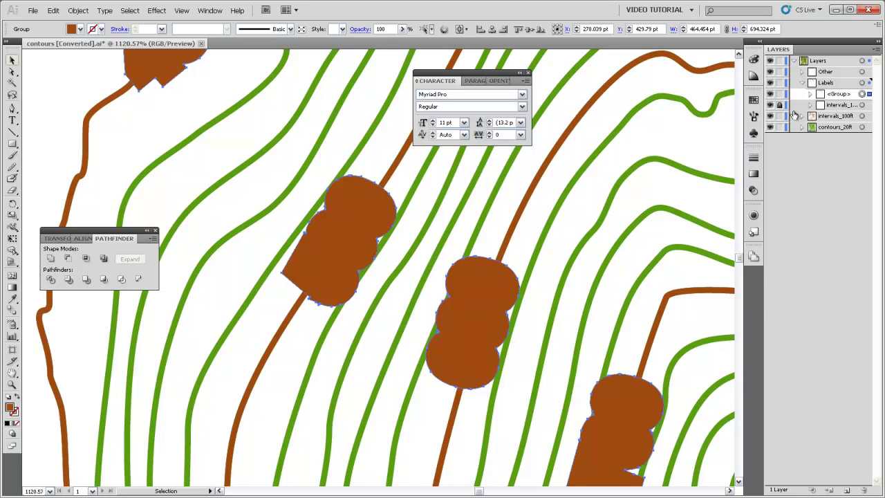
click(811, 95)
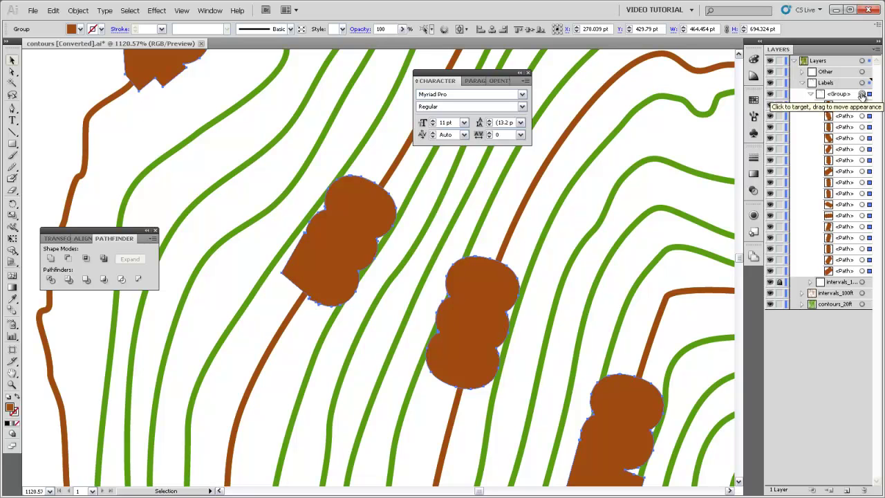
key(ctrl+shift+g)
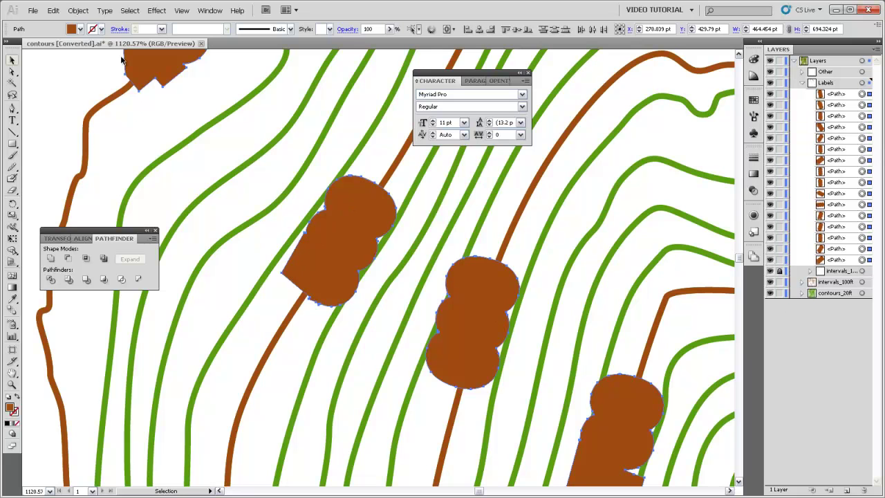
- Make the merged halo shapes one compound path, then zoom out over the map and deselect
click(78, 11)
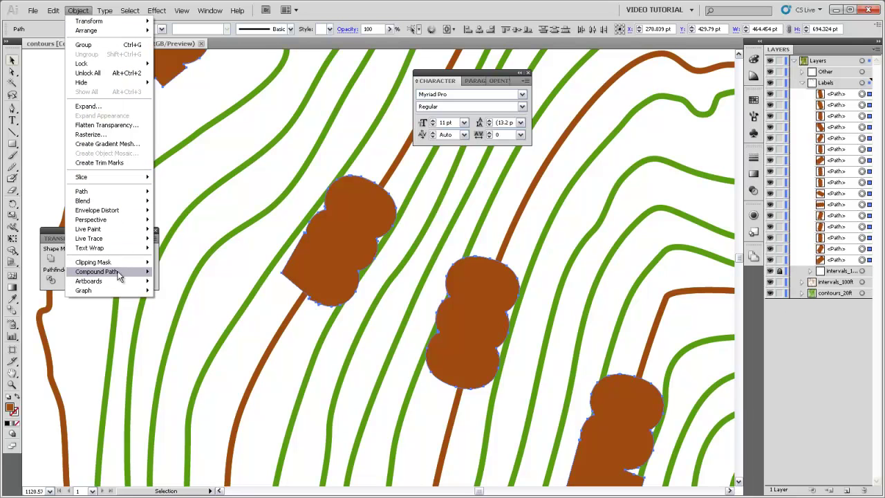
click(164, 274)
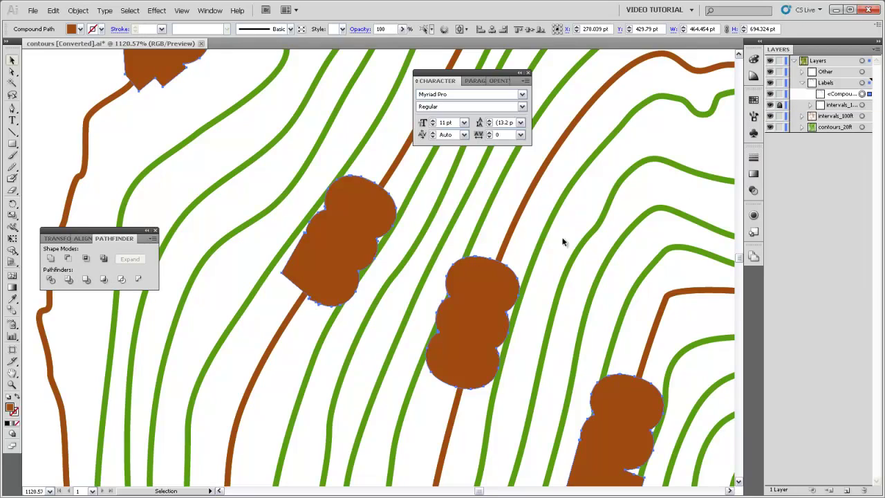
ctrl+alt+click(409, 267)
ctrl+alt+click(409, 267)
ctrl+alt+click(346, 272)
ctrl+alt+click(345, 271)
drag(308, 296, 435, 267)
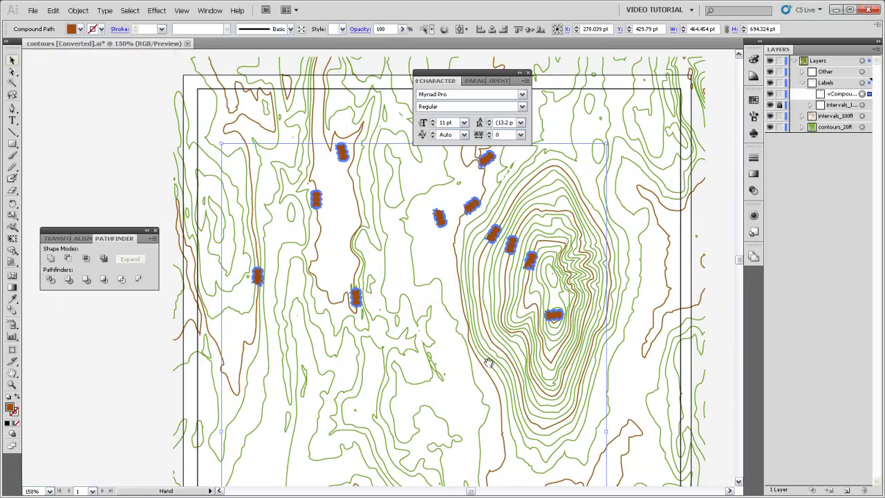
drag(484, 360, 490, 270)
ctrl+alt+click(452, 302)
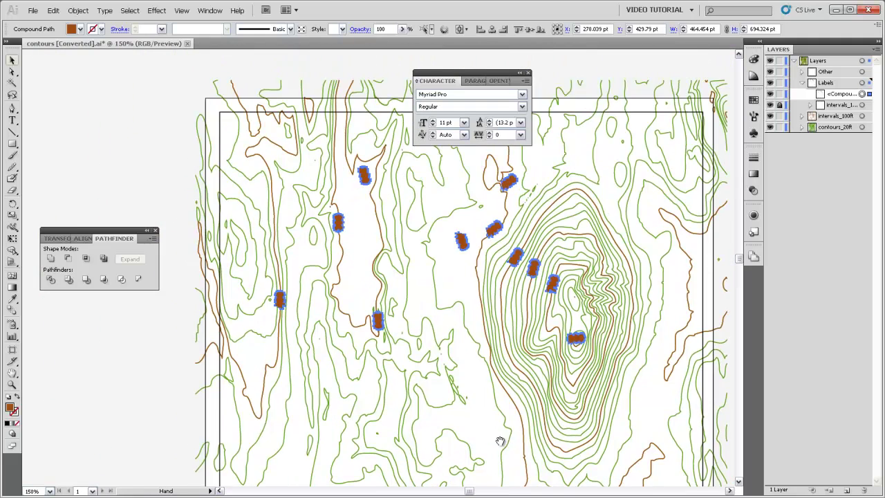
ctrl+alt+click(452, 305)
drag(443, 358, 453, 291)
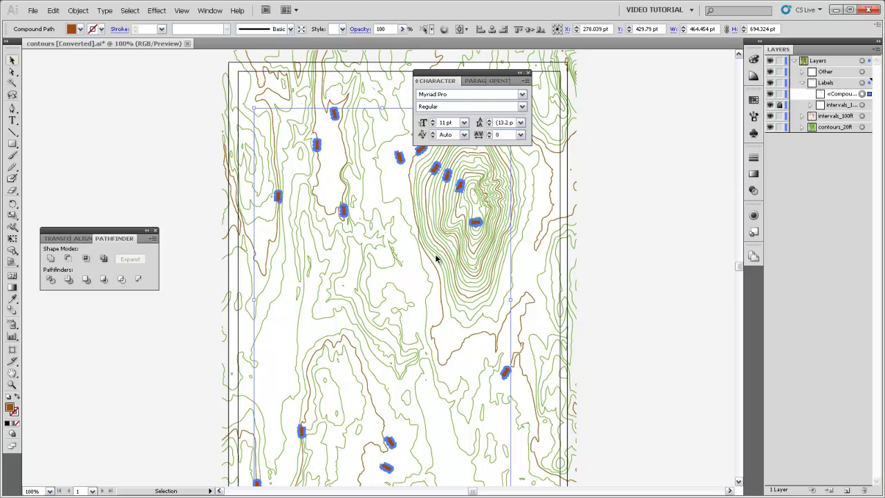
click(586, 233)
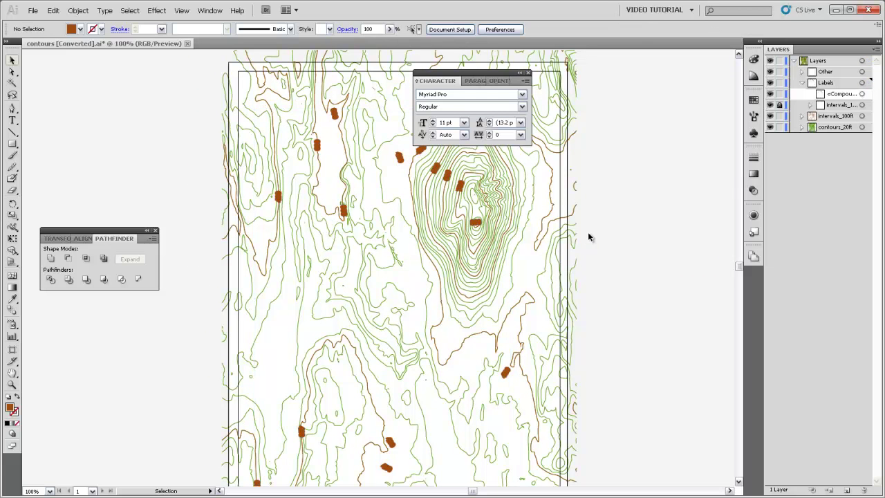
- Draw a brown rectangle covering the whole artboard
ctrl+alt+click(436, 240)
drag(389, 277, 351, 273)
click(12, 143)
drag(195, 135, 443, 452)
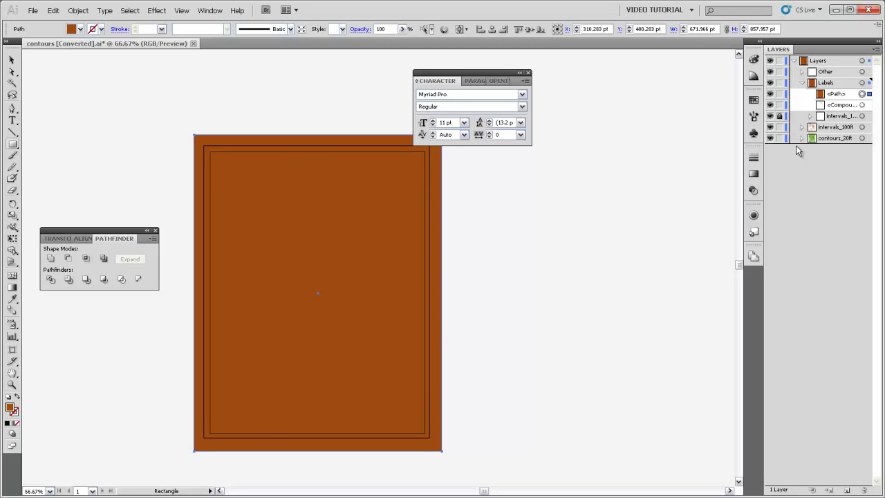
- Stack the halo compound path above the rectangle in the Labels layer and select it
click(835, 105)
drag(835, 107, 856, 99)
click(862, 94)
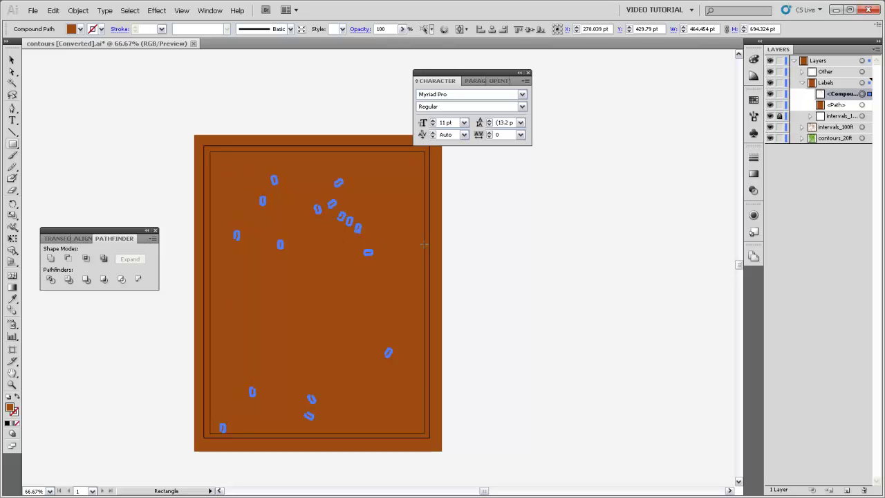
- Subtract the halos from the brown rectangle with Minus Front and inspect the label-shaped holes
shift+click(863, 105)
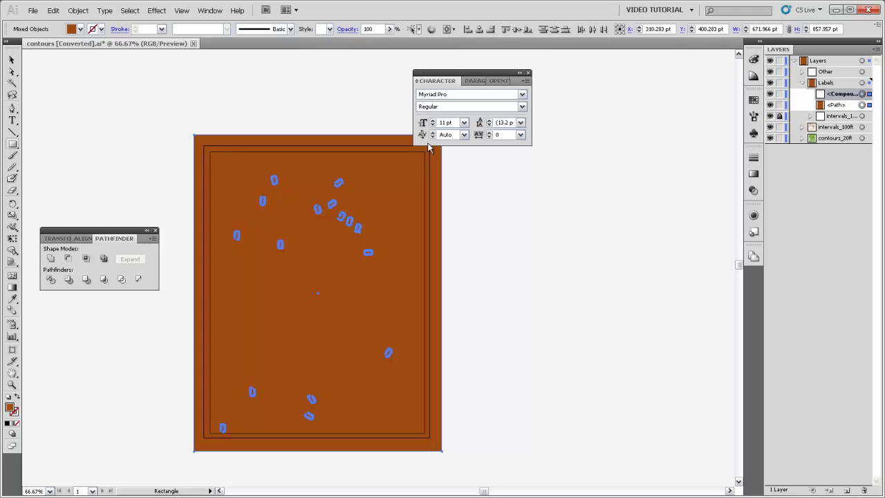
click(69, 258)
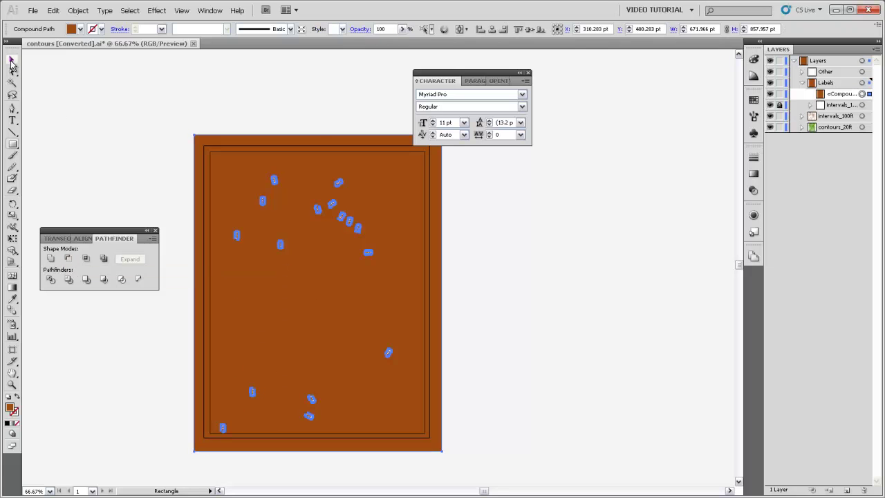
click(89, 158)
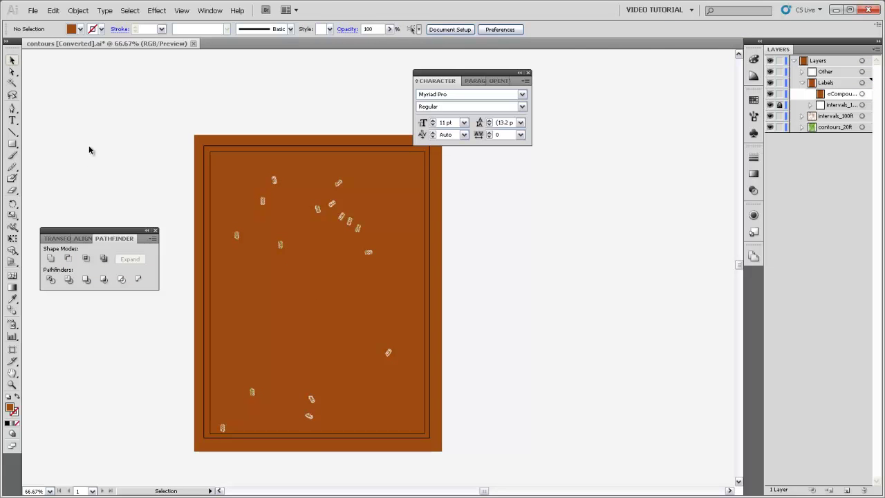
scroll(267, 237, up, 3)
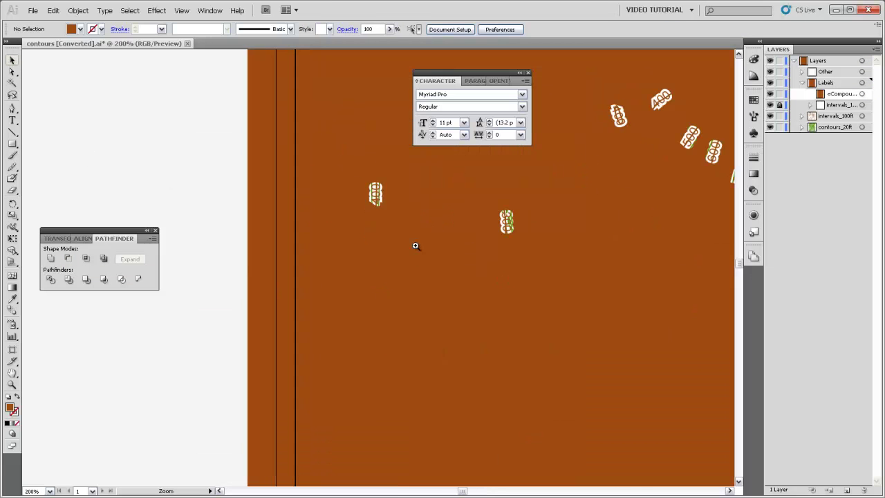
click(391, 224)
scroll(391, 225, down, 2)
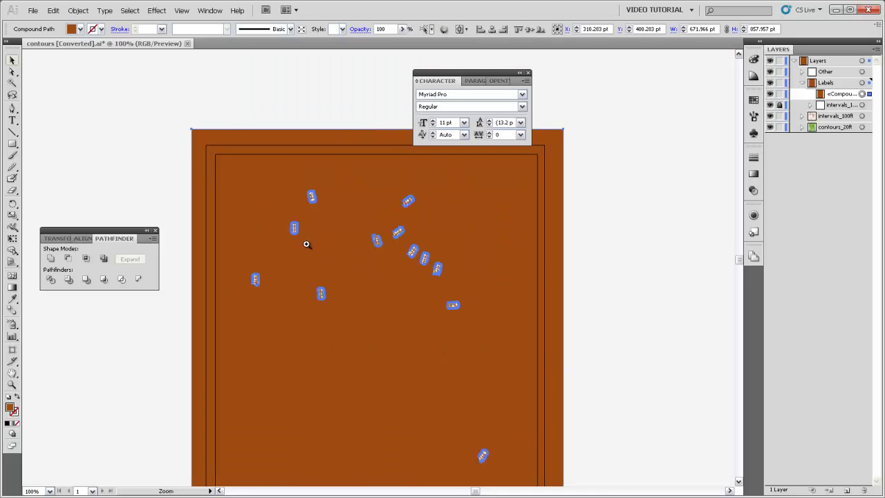
scroll(366, 263, up, 2)
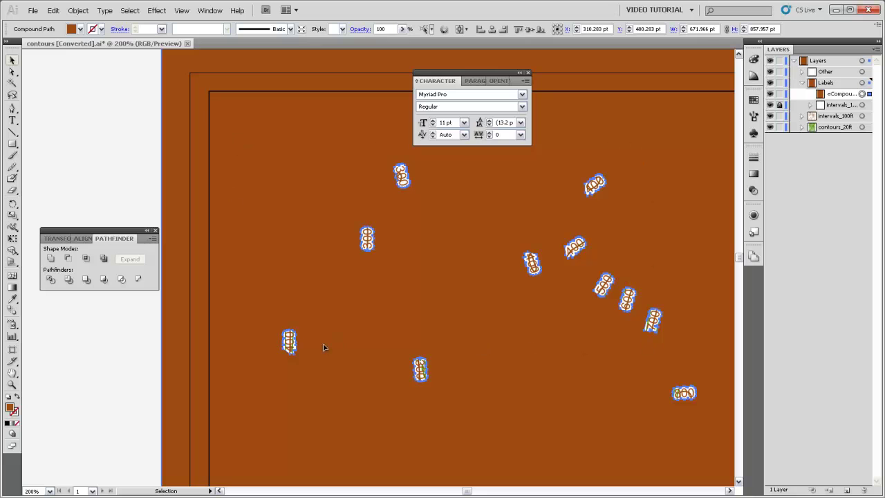
click(158, 333)
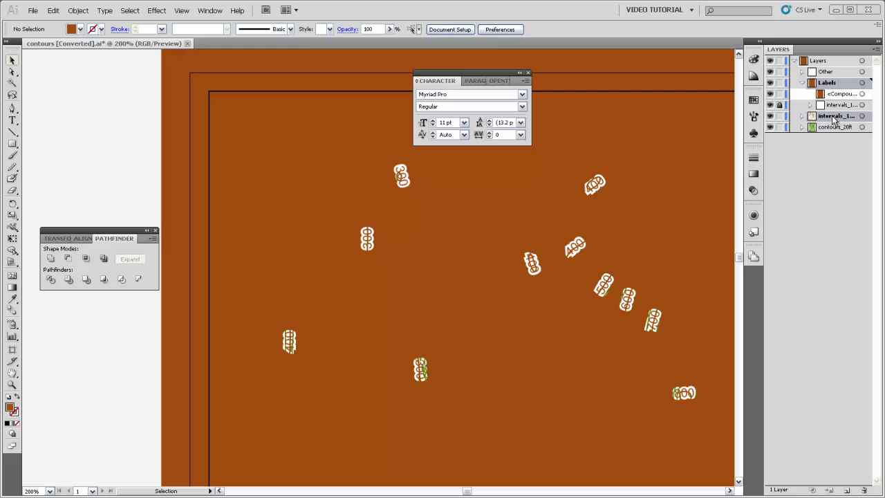
- Move the holed brown sheet to the top of intervals_100ft and select that layer's contents
click(801, 116)
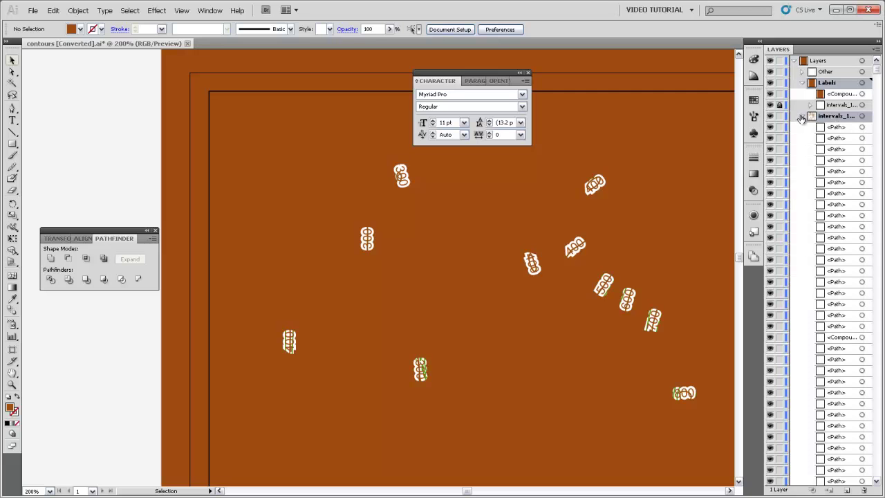
mouse_move(841, 119)
mouse_down()
mouse_move(837, 95)
mouse_move(839, 119)
mouse_up()
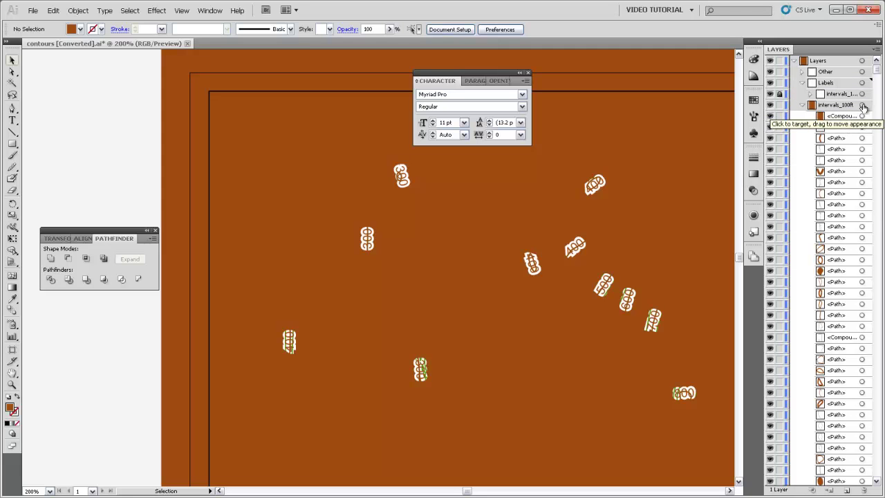
click(862, 104)
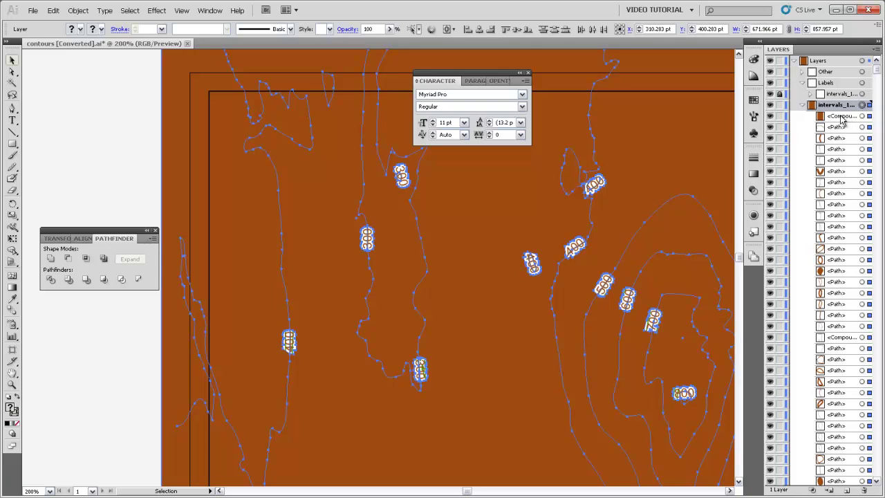
- Make a clipping mask from the holed sheet over the index contours, then zoom into the 400 label
click(78, 10)
mouse_move(121, 265)
click(182, 265)
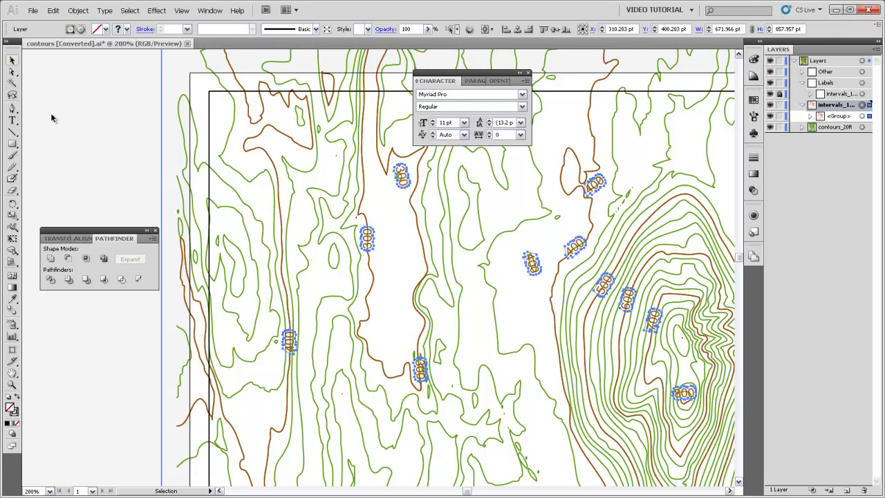
click(92, 151)
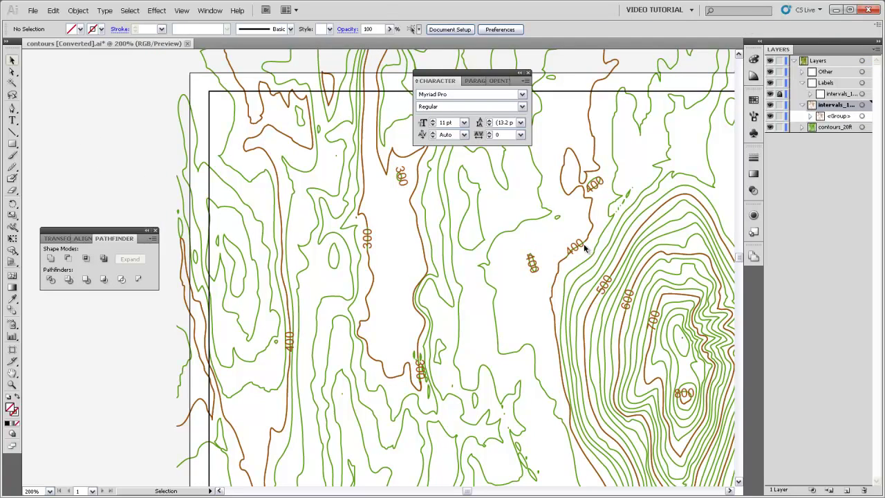
drag(547, 224, 592, 263)
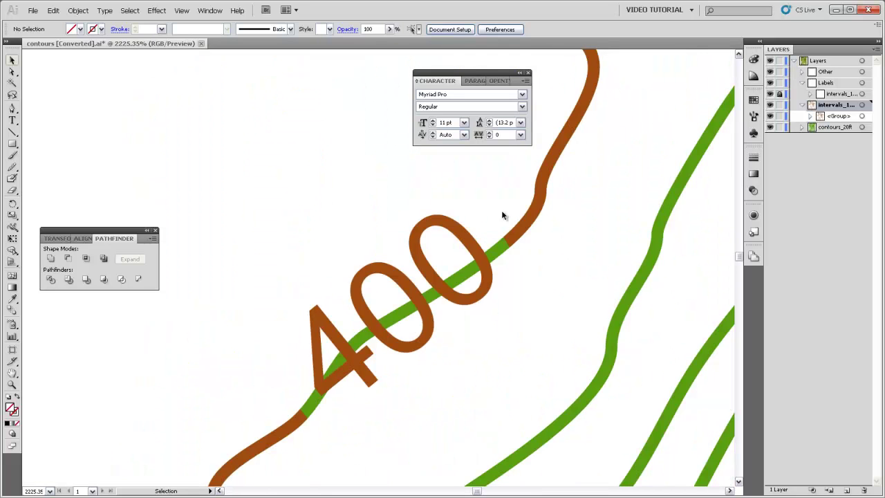